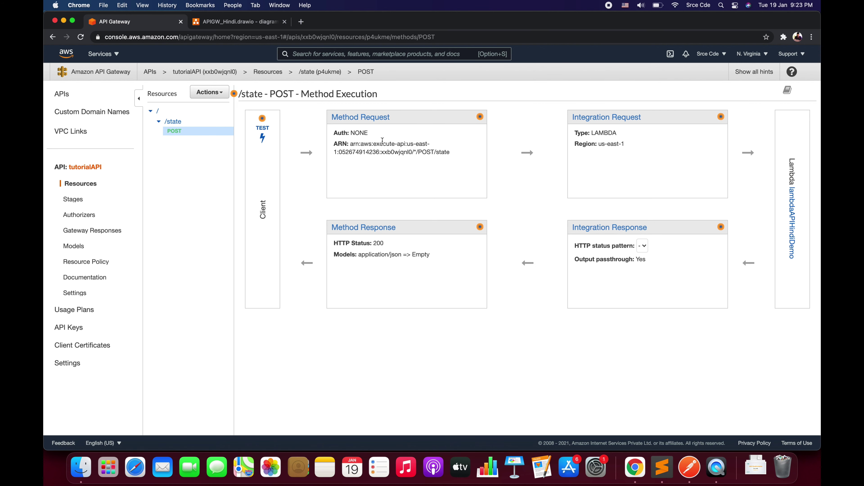
# Enable Lambda Proxy integration for the /state POST method and grant API Gateway permission to invoke lambdaAPIHindiDemo
pyautogui.click(602, 117)
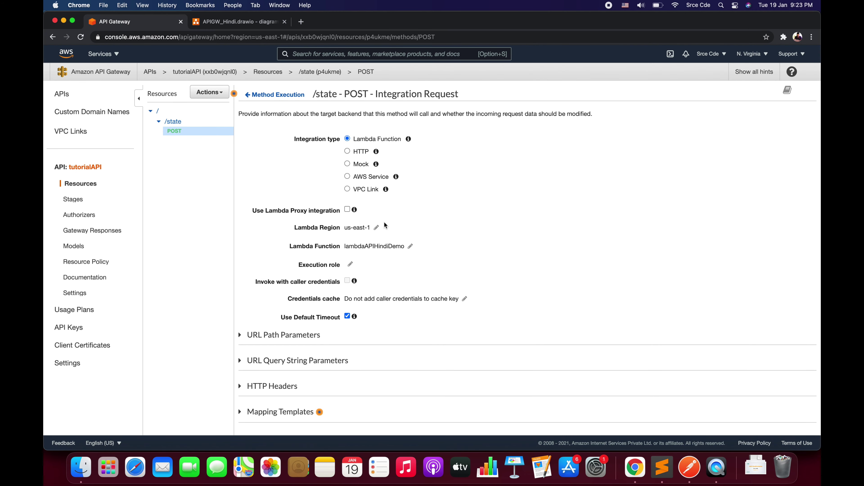
pyautogui.click(347, 210)
pyautogui.click(544, 145)
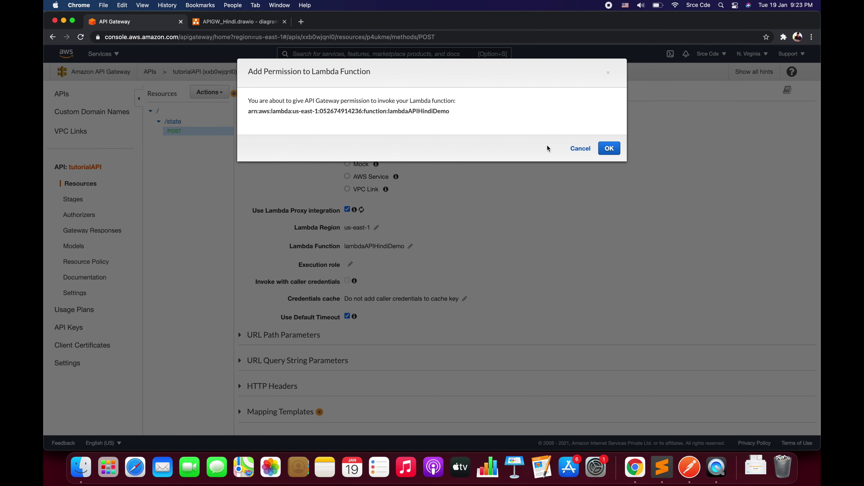
pyautogui.click(612, 148)
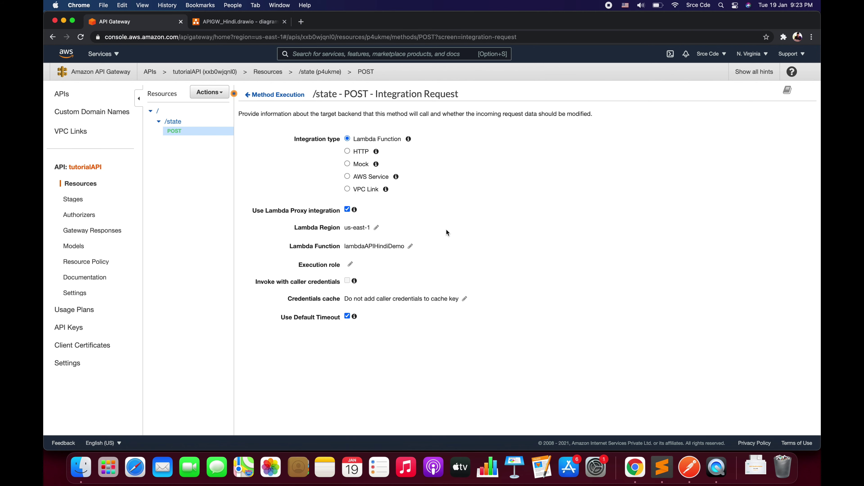
pyautogui.click(276, 95)
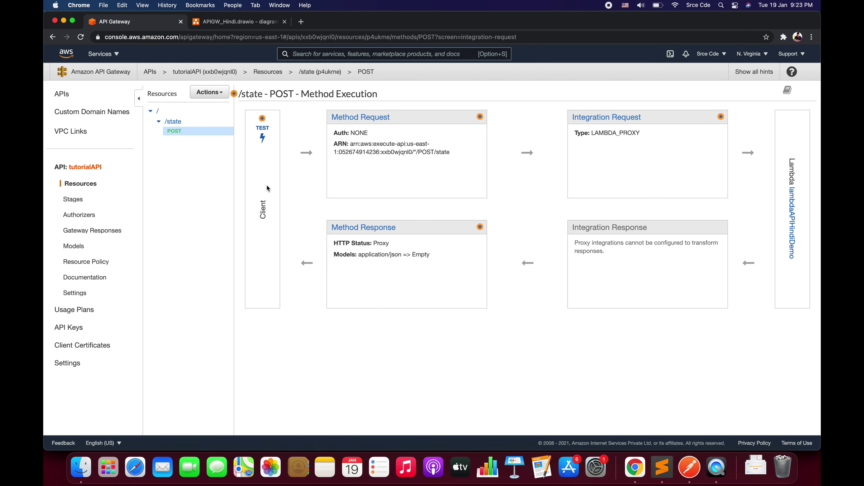
# Deploy the API to a new stage named v1, leaving both descriptions empty
pyautogui.click(210, 96)
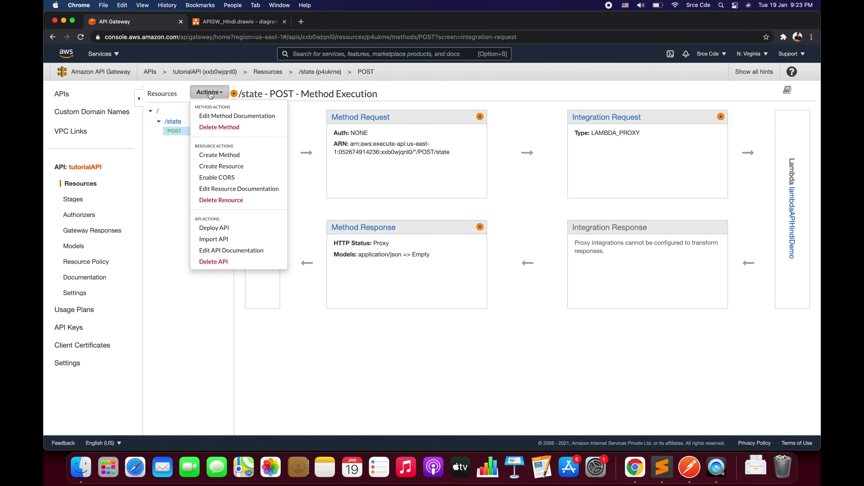
pyautogui.click(231, 231)
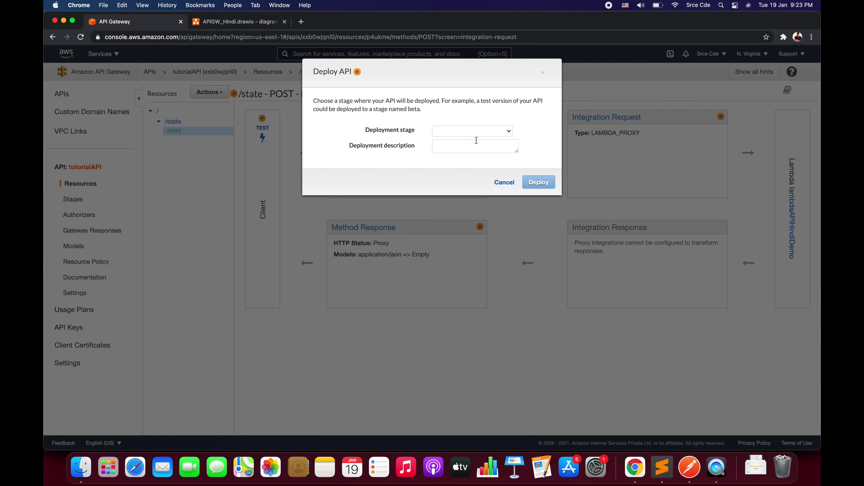
pyautogui.click(459, 132)
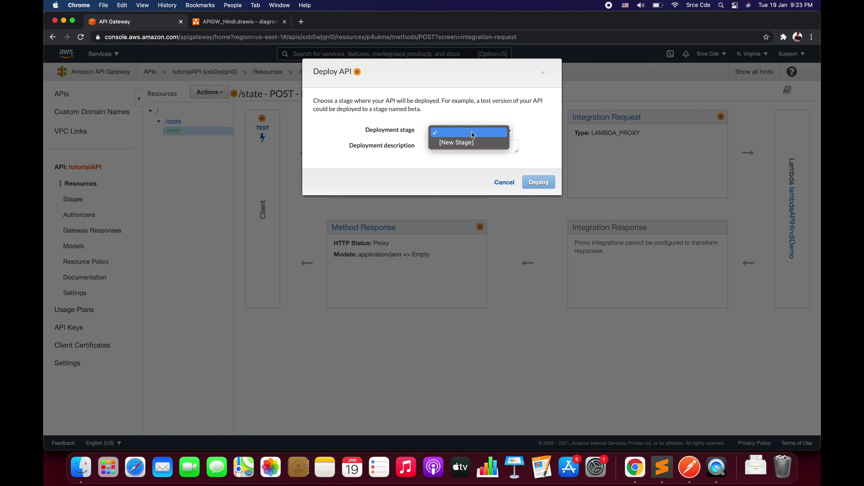
pyautogui.click(468, 144)
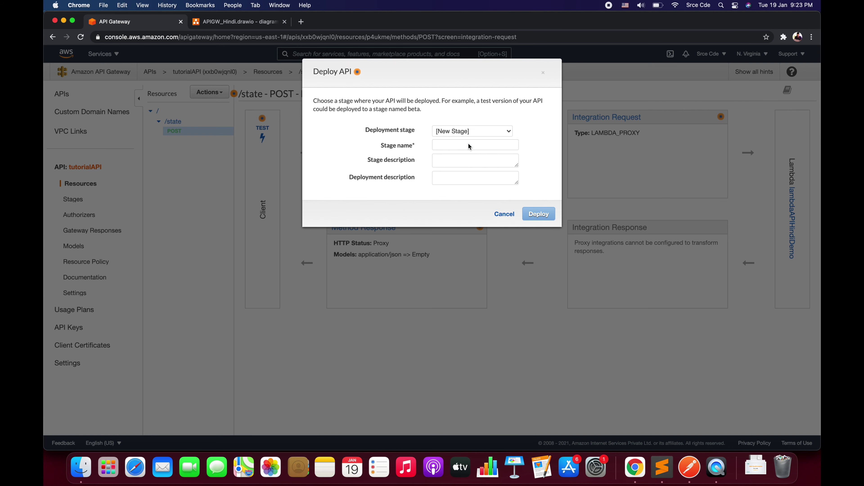
pyautogui.click(456, 146)
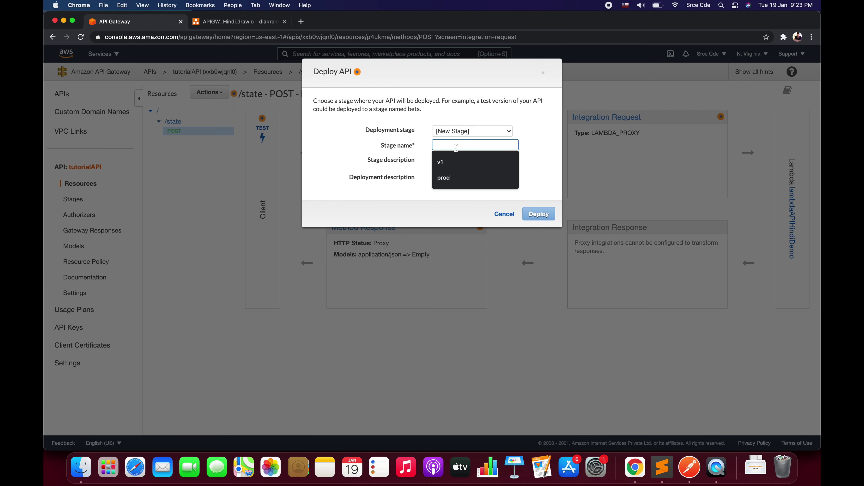
pyautogui.click(450, 163)
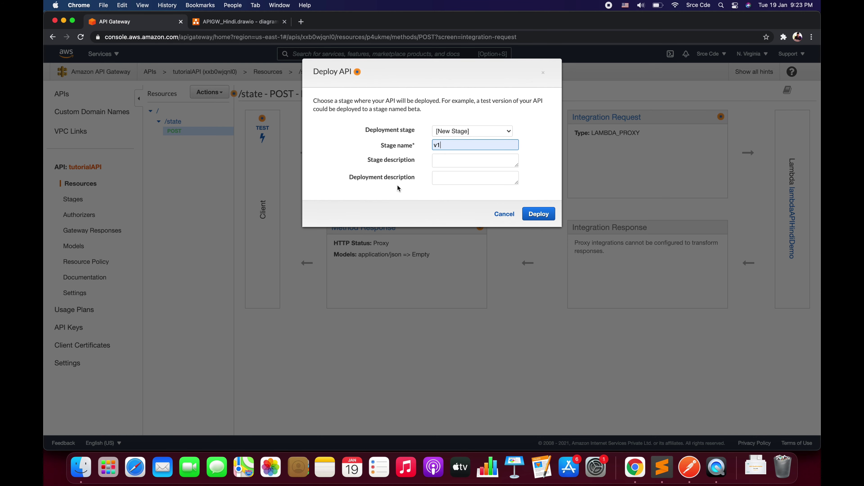
pyautogui.click(448, 166)
pyautogui.click(449, 177)
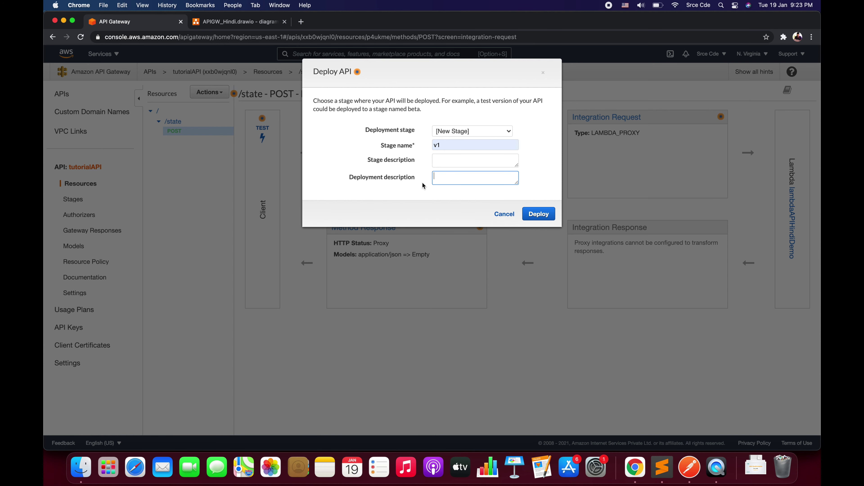
pyautogui.click(538, 218)
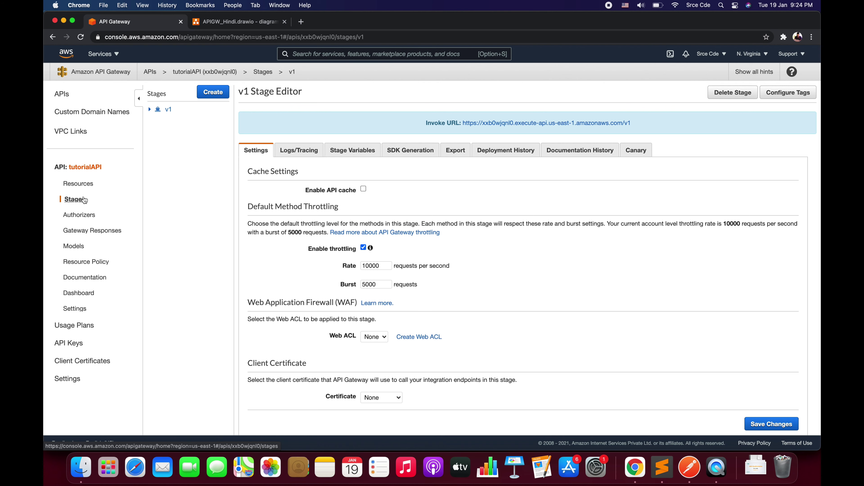
# Compare the v1 stage's invoke URL with the example URL in the APIGW_Hindi.drawio diagram
pyautogui.moveTo(645, 123); pyautogui.dragTo(462, 126)
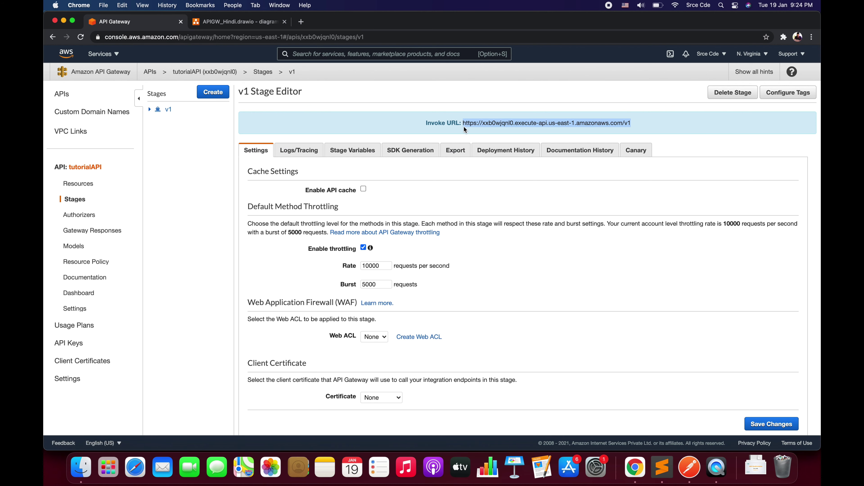
pyautogui.click(496, 130)
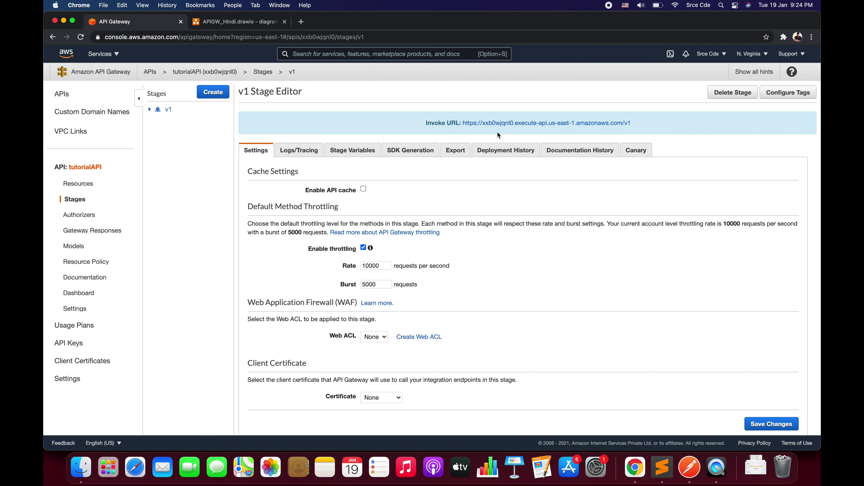
pyautogui.click(256, 26)
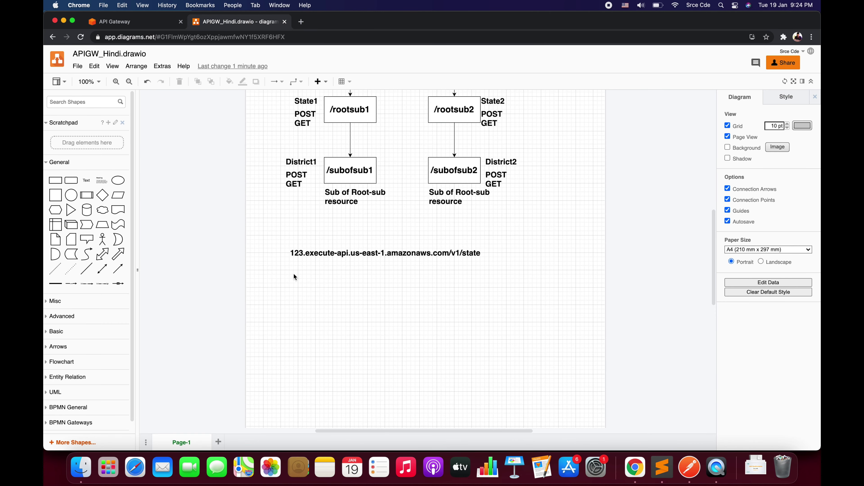
pyautogui.click(152, 29)
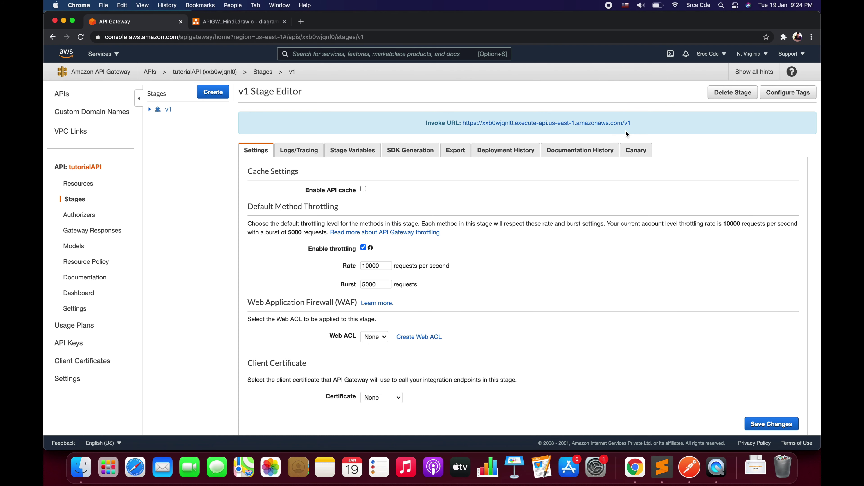
# Copy the v1 stage's invoke URL into the request URL of Postman's untitled request and append /state
pyautogui.moveTo(636, 125); pyautogui.dragTo(463, 126)
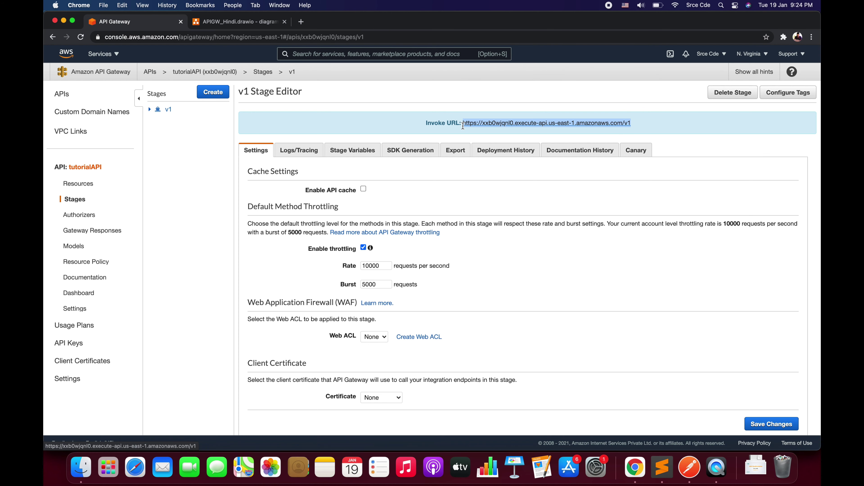
pyautogui.press('super+c')
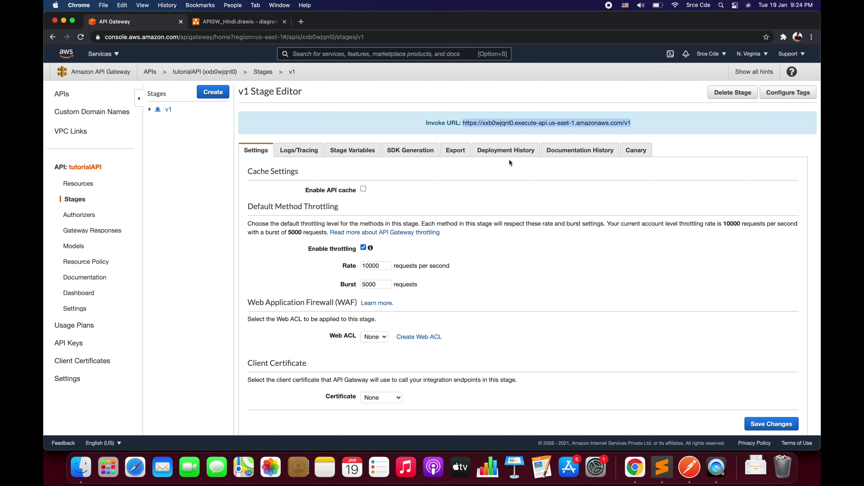
pyautogui.click(687, 470)
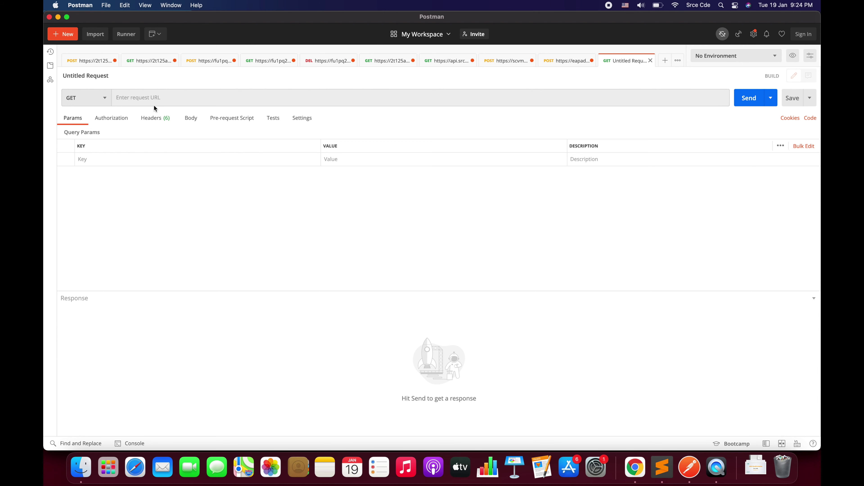
pyautogui.click(164, 100)
pyautogui.press('super+v')
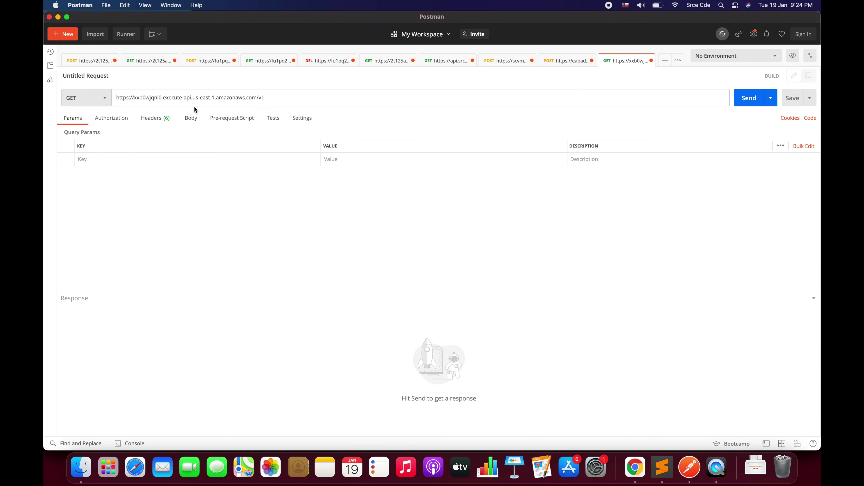
pyautogui.press('super+a')
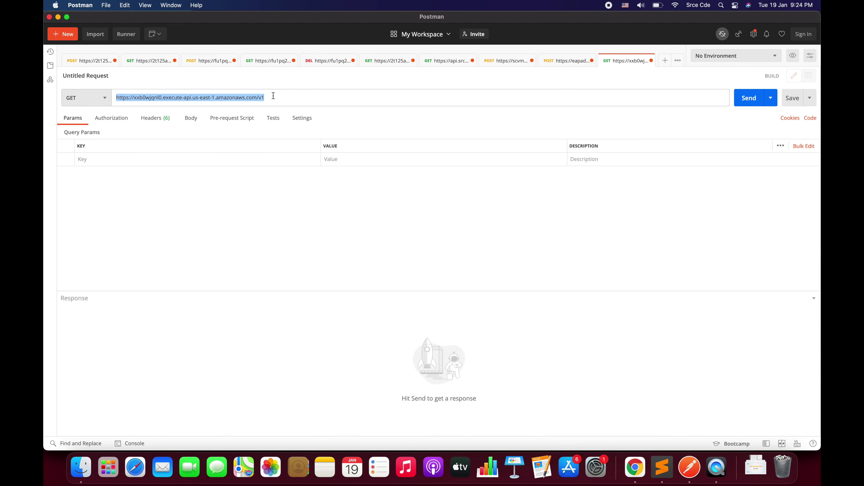
pyautogui.press('Right')
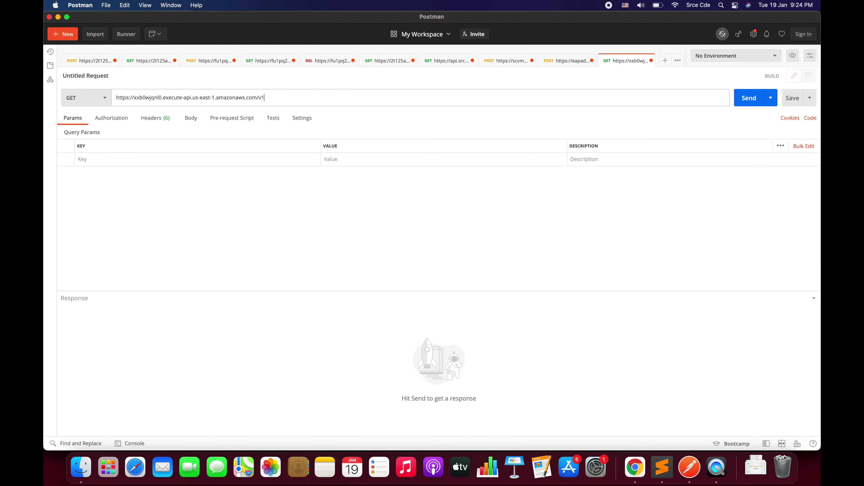
pyautogui.write('/state')
pyautogui.hotkey('alt', 'shift', 'Left')
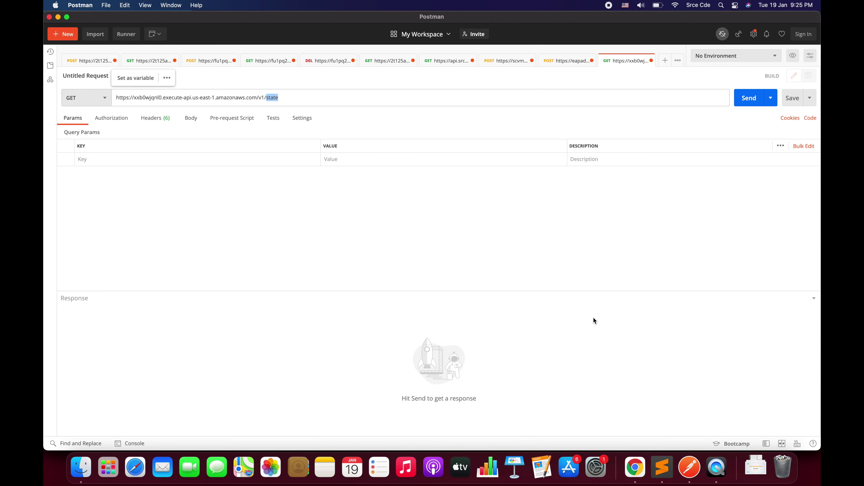
# Back in API Gateway in Chrome, create a child resource named district under the root resource
pyautogui.click(635, 467)
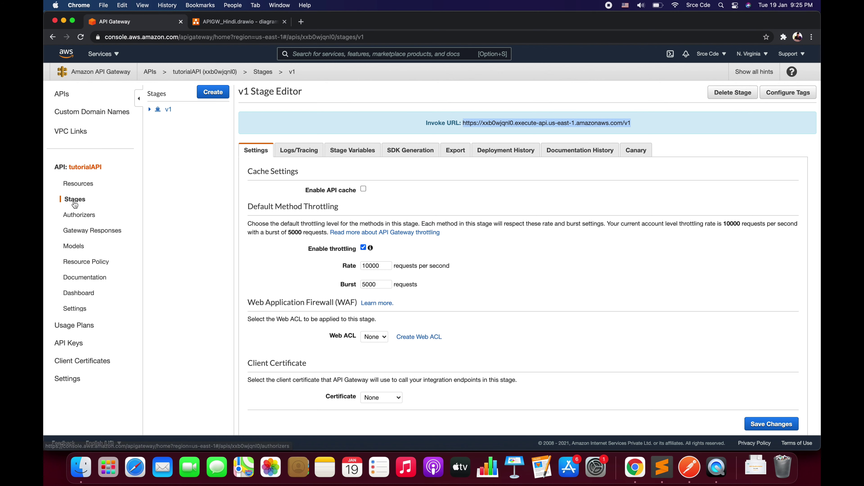
pyautogui.click(78, 183)
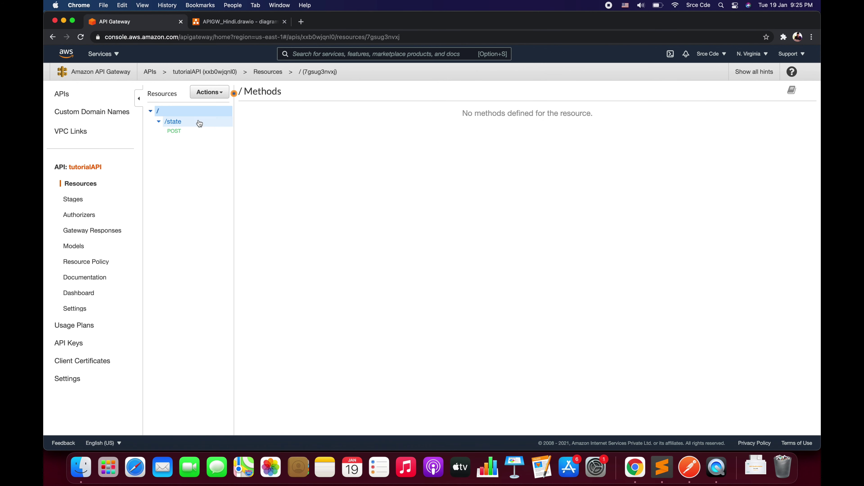
pyautogui.click(208, 92)
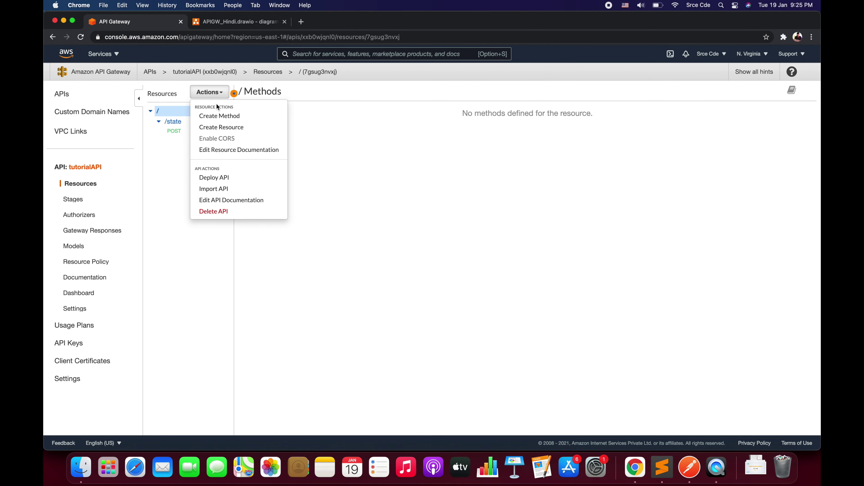
pyautogui.click(223, 128)
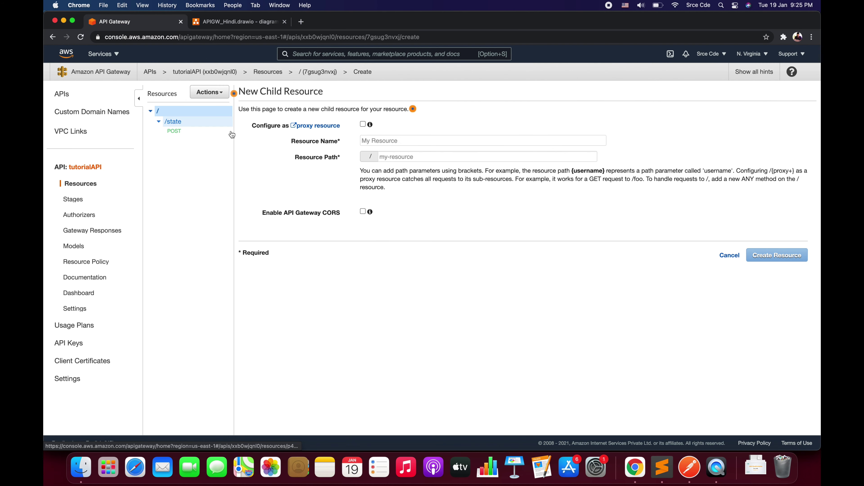
pyautogui.click(400, 136)
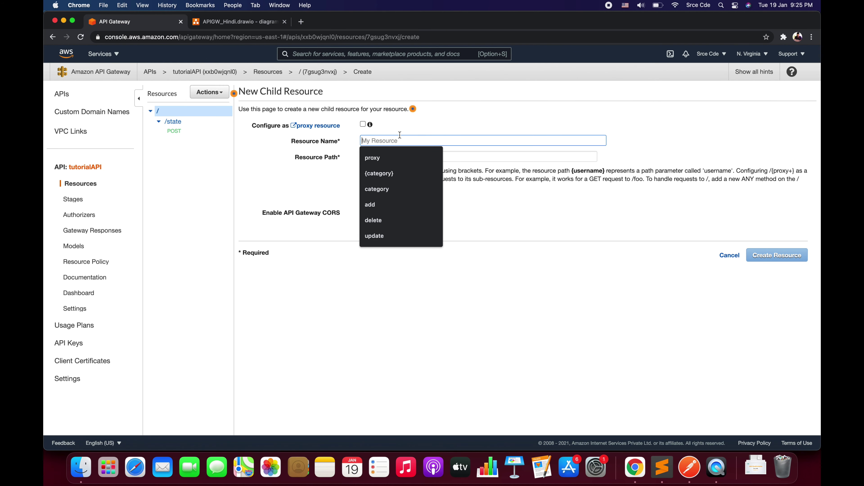
pyautogui.write('district')
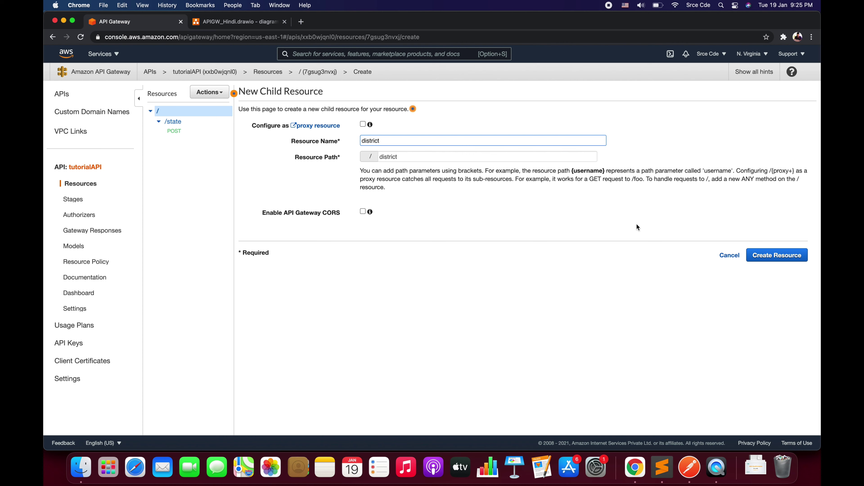
pyautogui.click(781, 256)
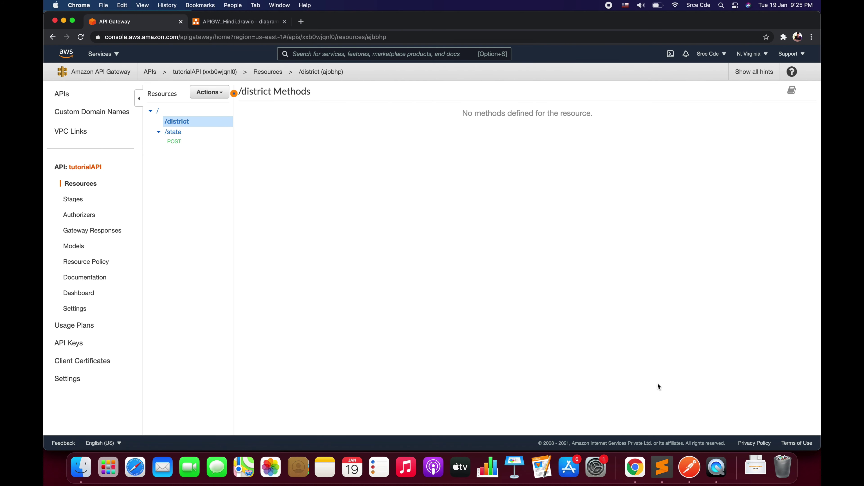
# In Postman, replace the request URL's final path segment with district, and restore it to state
pyautogui.click(683, 461)
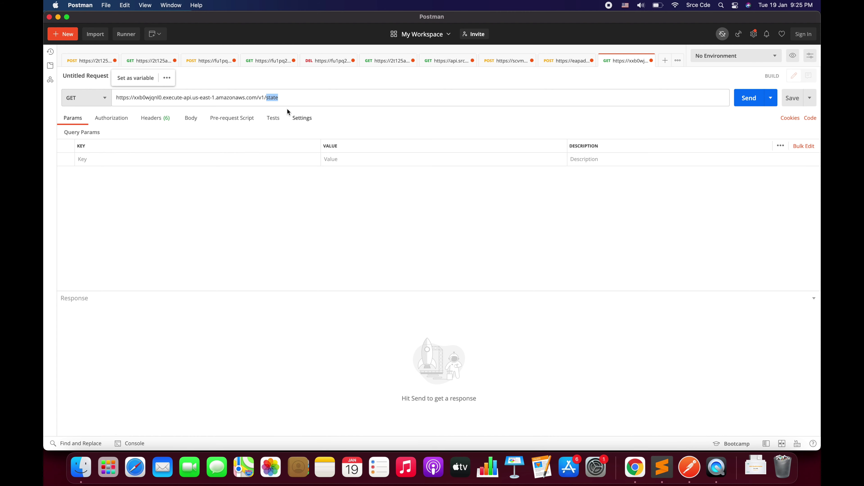
pyautogui.write('distr')
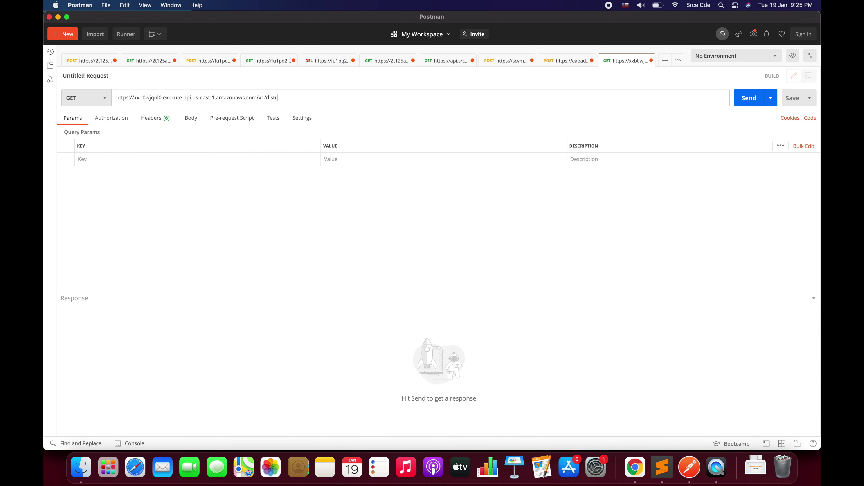
pyautogui.write('ict')
pyautogui.hotkey('alt', 'shift', 'Left')
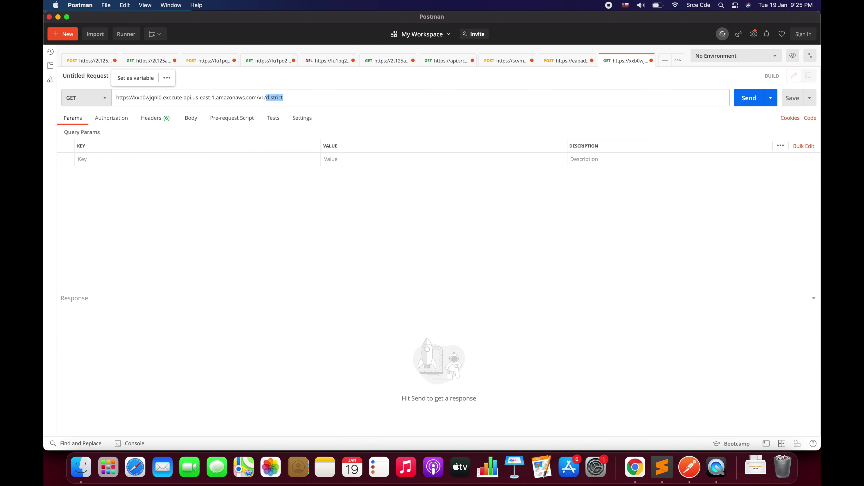
pyautogui.write('state')
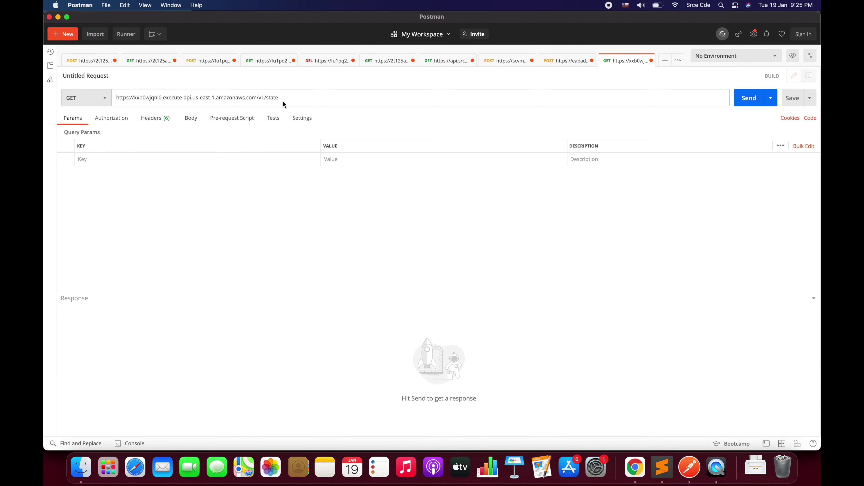
pyautogui.click(232, 205)
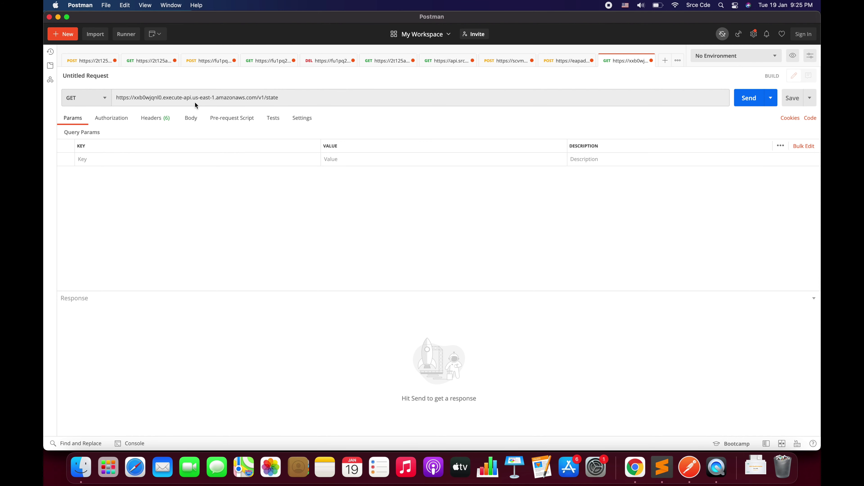
# Set the untitled request's method to POST and add a Content-Type header key
pyautogui.click(104, 98)
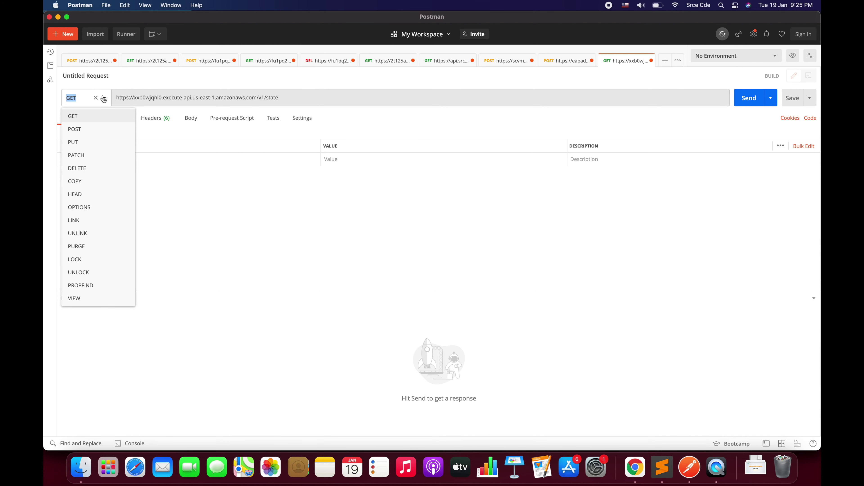
pyautogui.click(92, 130)
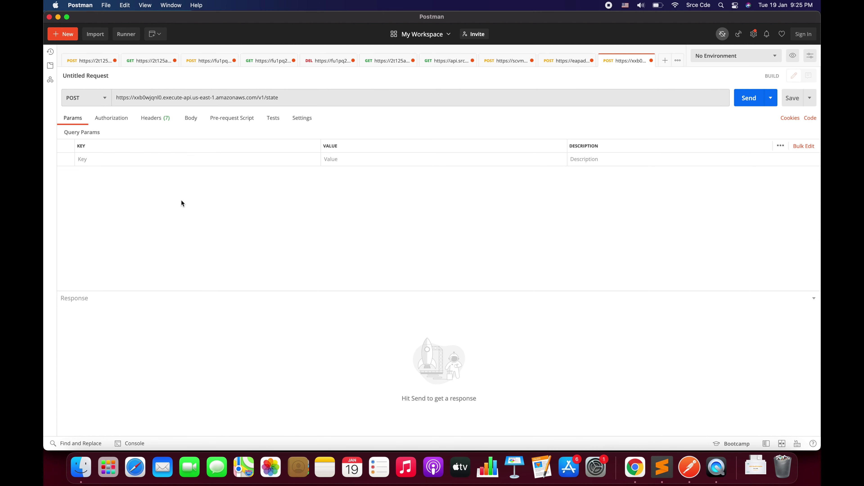
pyautogui.click(156, 118)
pyautogui.click(144, 158)
pyautogui.write('Con')
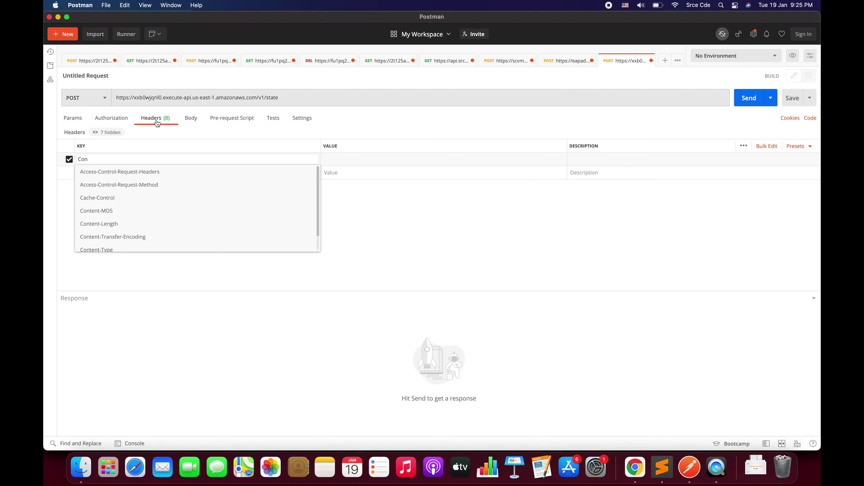
pyautogui.press('Escape')
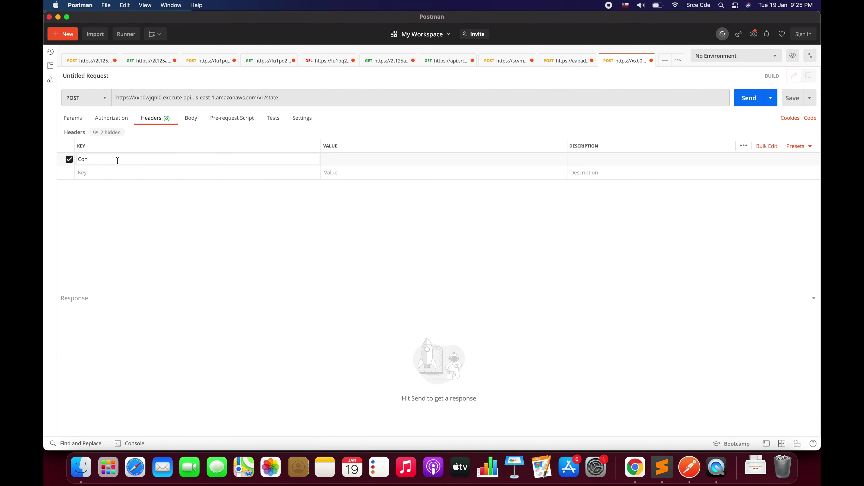
pyautogui.write('te')
pyautogui.press('Down')
pyautogui.press('Down')
pyautogui.press('Down')
pyautogui.press('Down')
pyautogui.press('Return')
# Set the Content-Type header's value to application/json
pyautogui.click(342, 156)
pyautogui.write('appl')
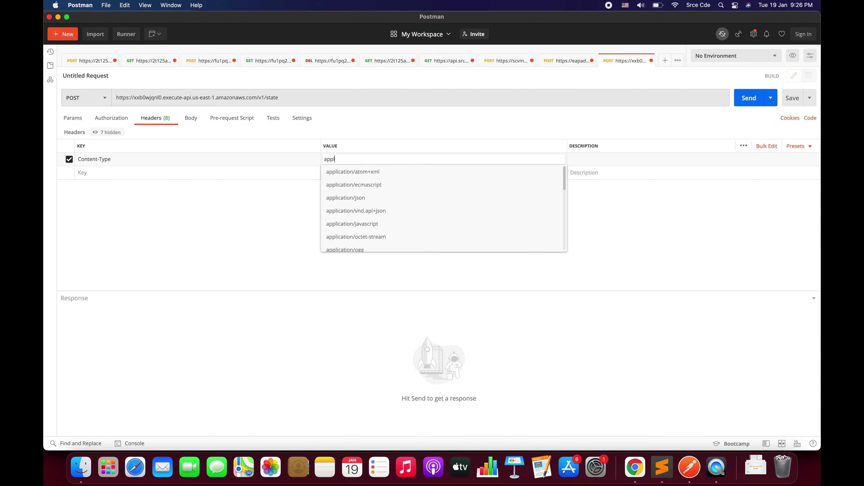
pyautogui.press('Down')
pyautogui.press('Down')
pyautogui.press('Down')
pyautogui.press('Return')
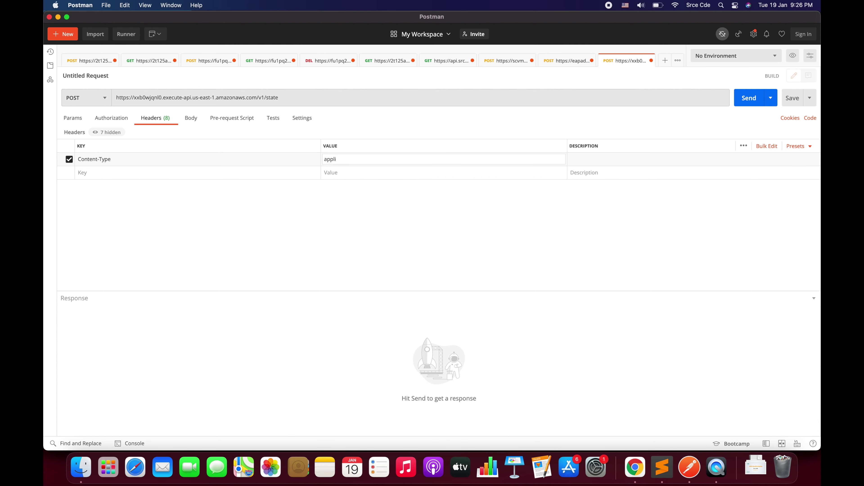
pyautogui.click(246, 217)
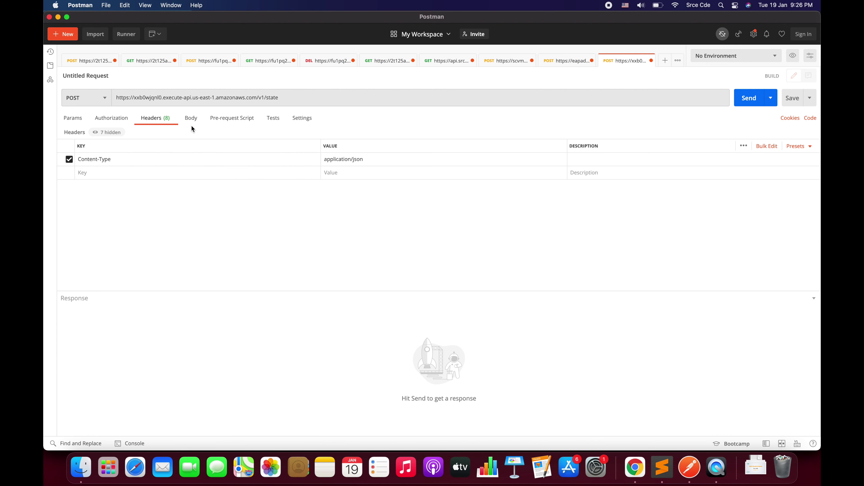
# Give the request a raw JSON body of {"Message": "Hello World!"}
pyautogui.click(190, 118)
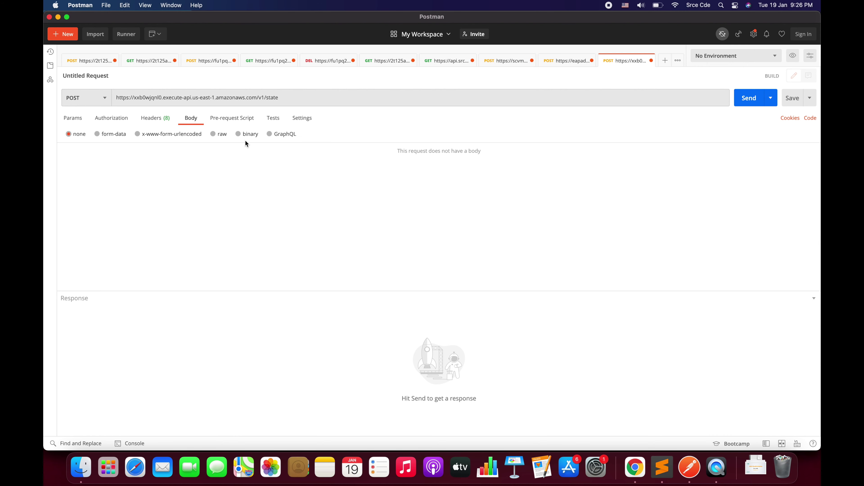
pyautogui.click(220, 135)
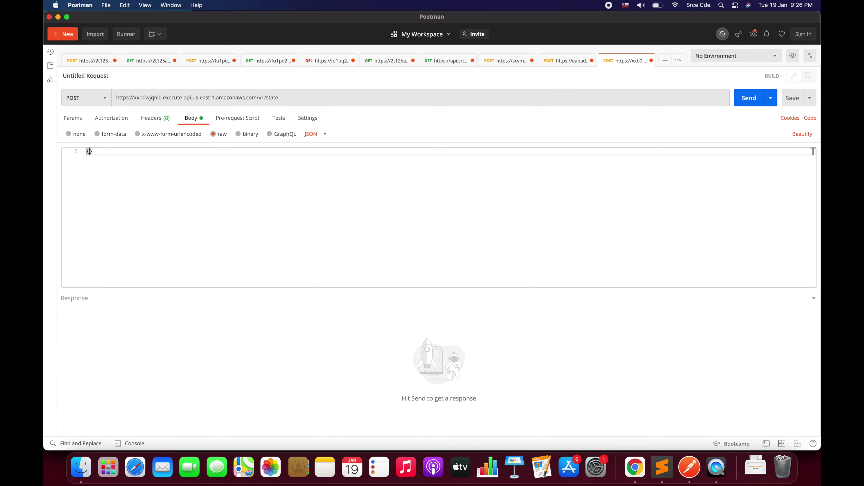
pyautogui.write('"Message": "Hello World!')
# Review the POST request's headers and its URL ending in /v1/state
pyautogui.click(161, 121)
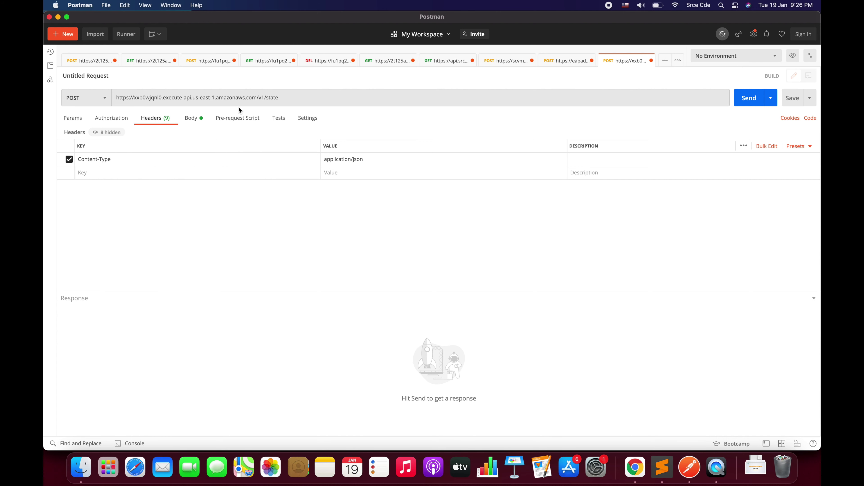
pyautogui.click(289, 100)
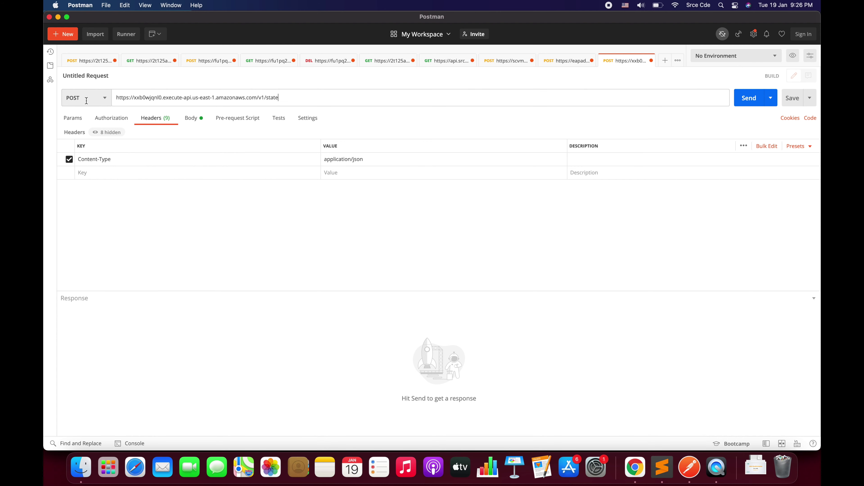
pyautogui.click(179, 195)
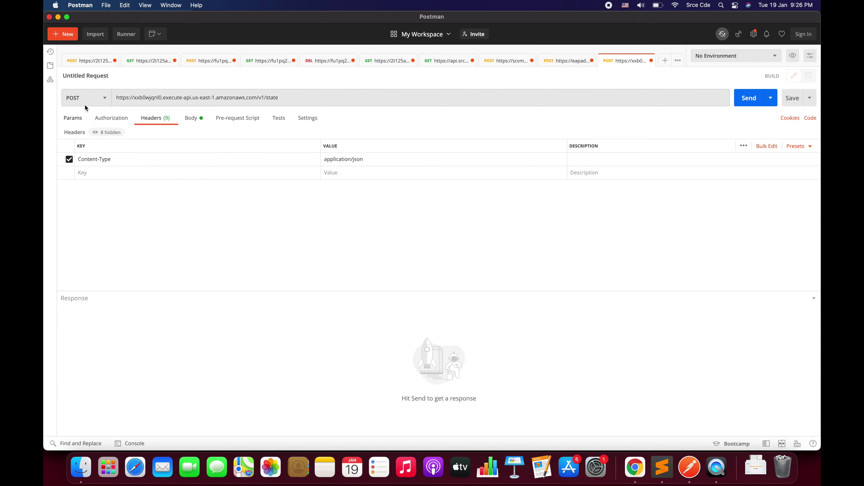
# Switch the request method to GET and back to POST
pyautogui.click(104, 101)
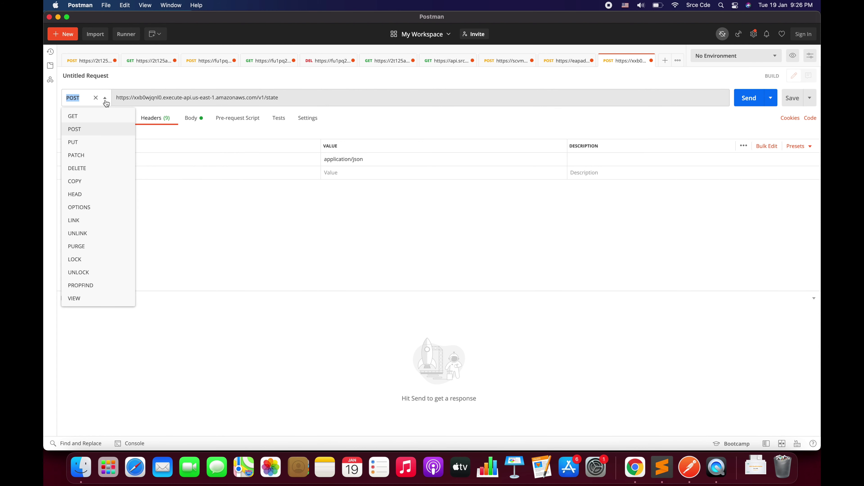
pyautogui.click(94, 117)
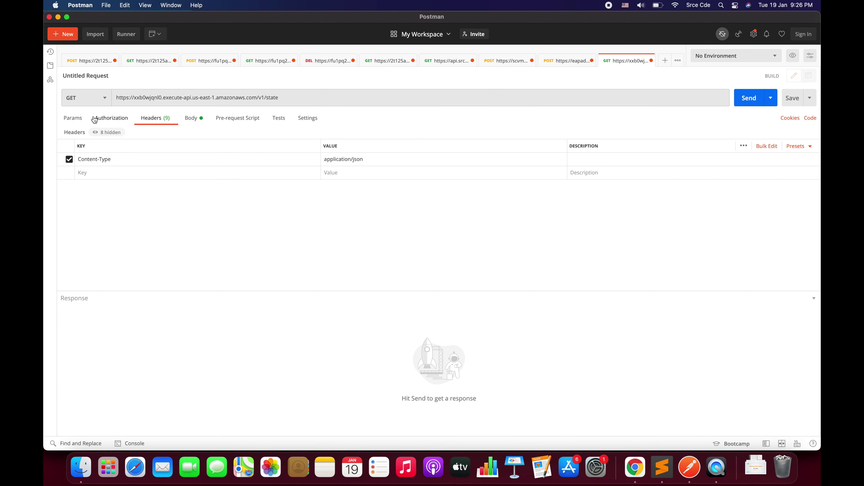
pyautogui.click(107, 102)
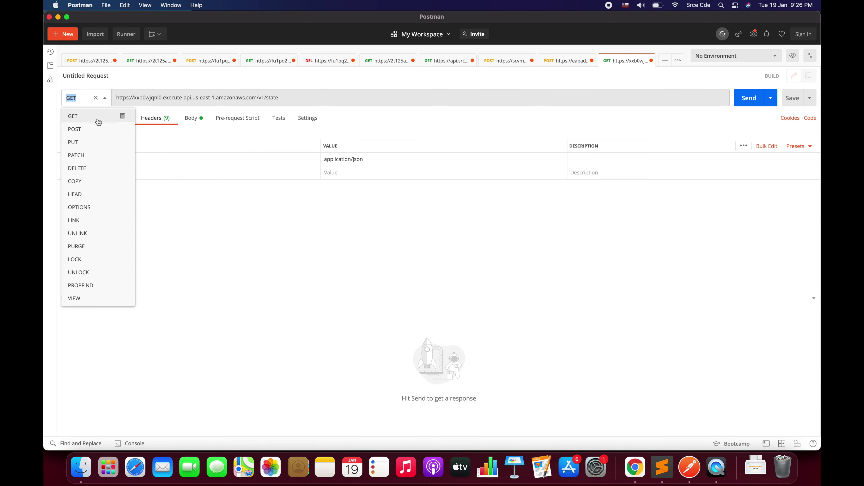
pyautogui.click(94, 129)
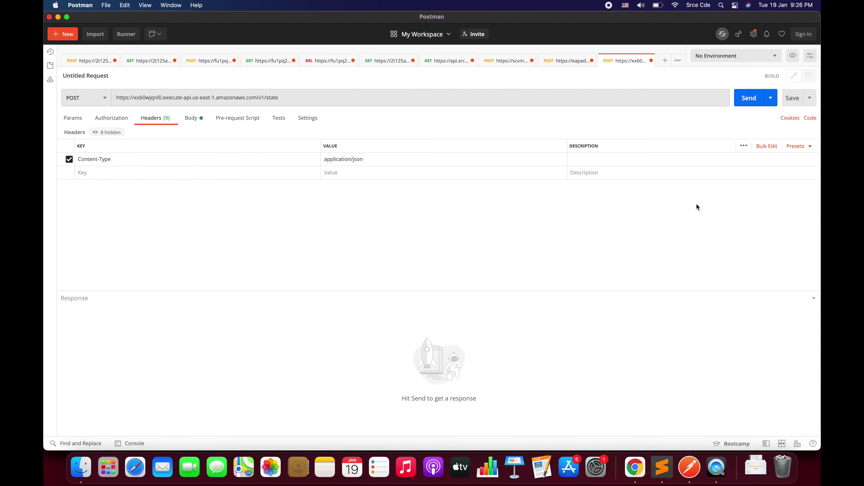
# Send the POST request to /v1/state and examine the response body and status code
pyautogui.click(744, 103)
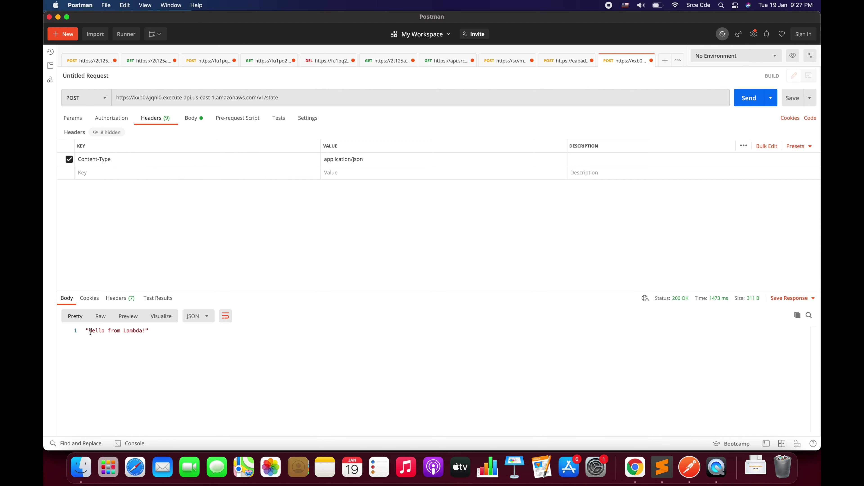
pyautogui.moveTo(90, 332); pyautogui.dragTo(154, 332)
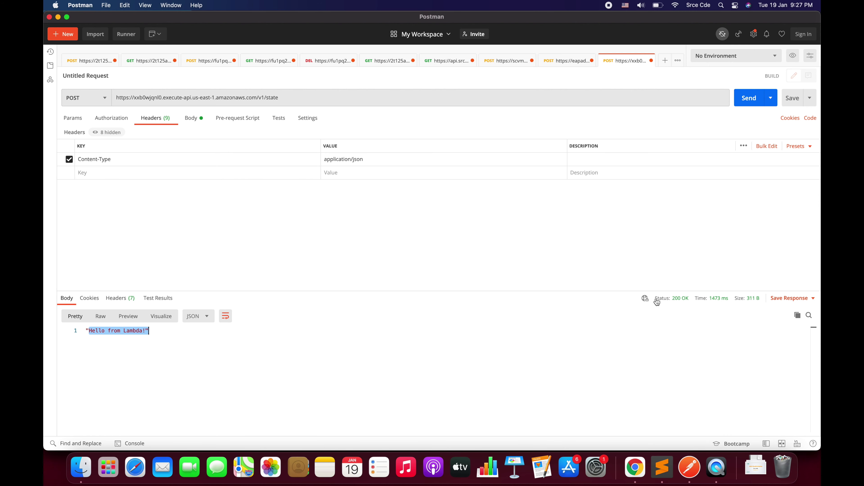
pyautogui.moveTo(680, 301)
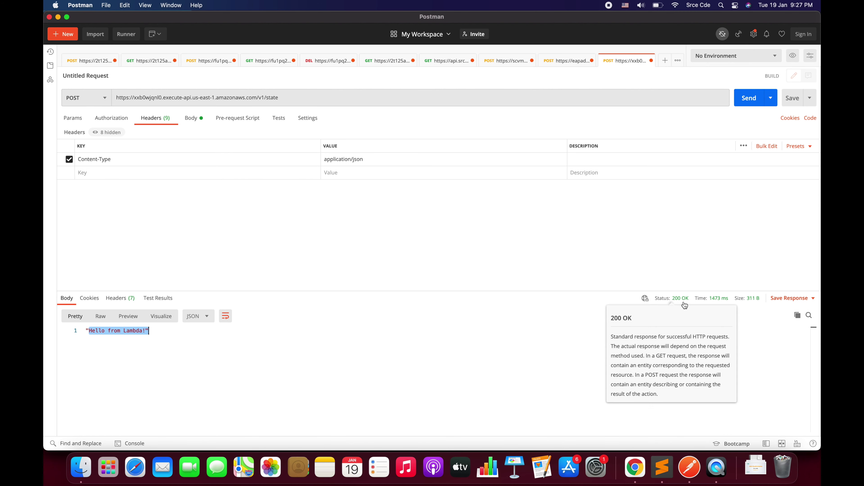
pyautogui.click(555, 320)
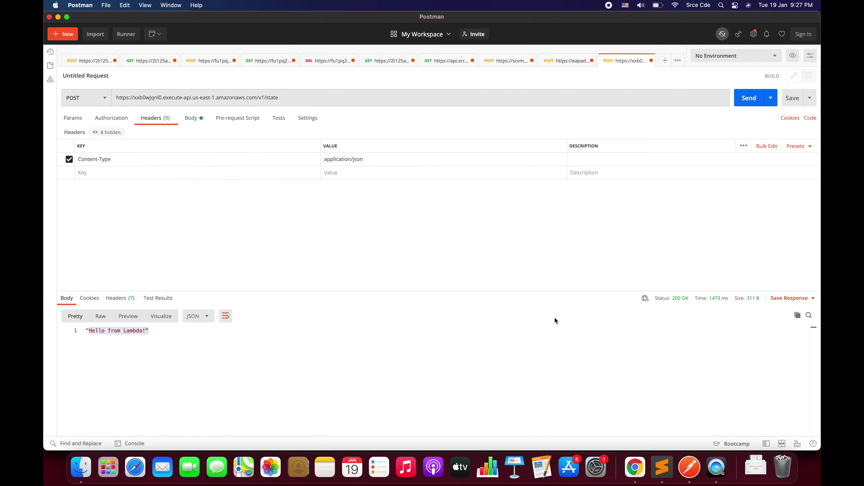
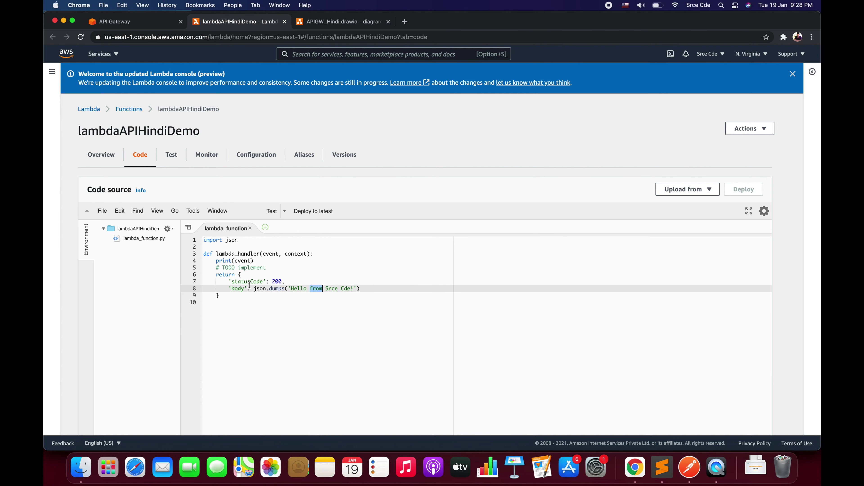
# Check the print(event) line in lambdaAPIHindiDemo's code, and resend the POST request from Postman
pyautogui.click(225, 261)
pyautogui.doubleClick(242, 261)
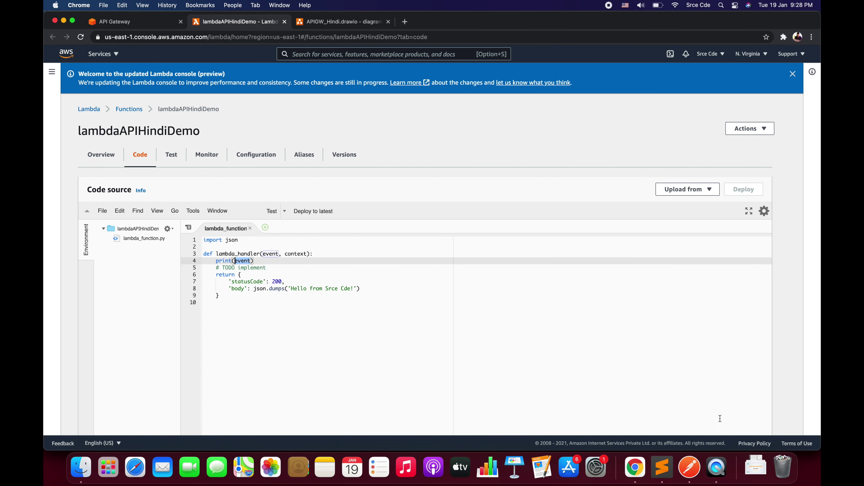
pyautogui.click(694, 468)
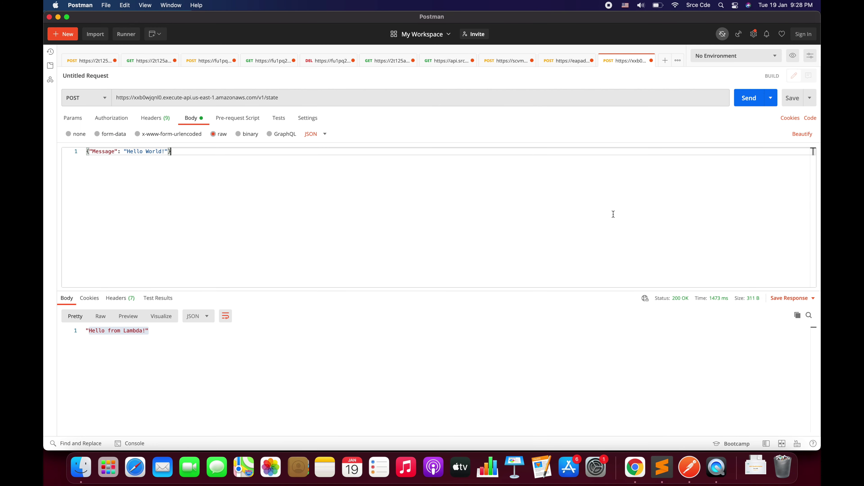
pyautogui.click(745, 102)
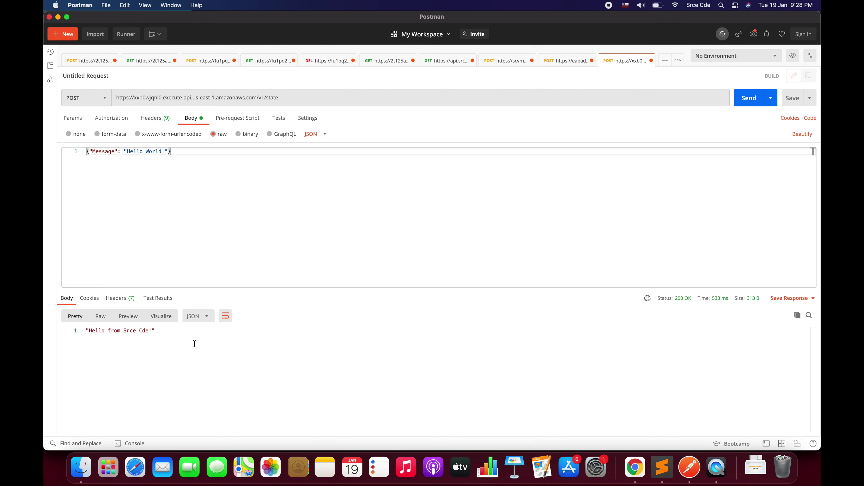
# Back in Chrome, open lambdaAPIHindiDemo's monitoring logs and launch its log group in CloudWatch
pyautogui.click(635, 468)
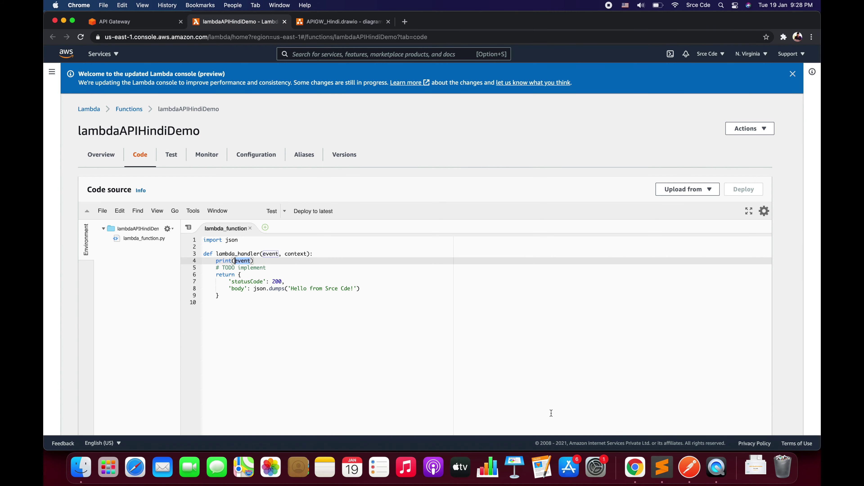
pyautogui.scroll(-3, 394, 234)
pyautogui.scroll(3, 395, 234)
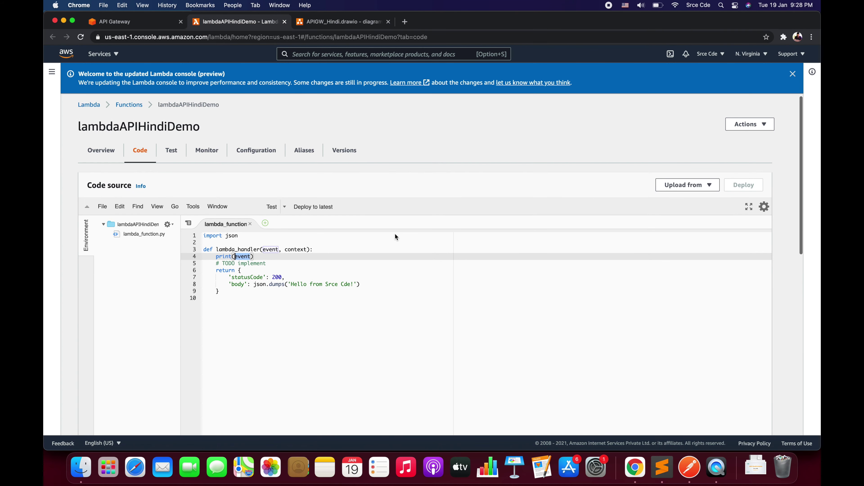
pyautogui.click(210, 152)
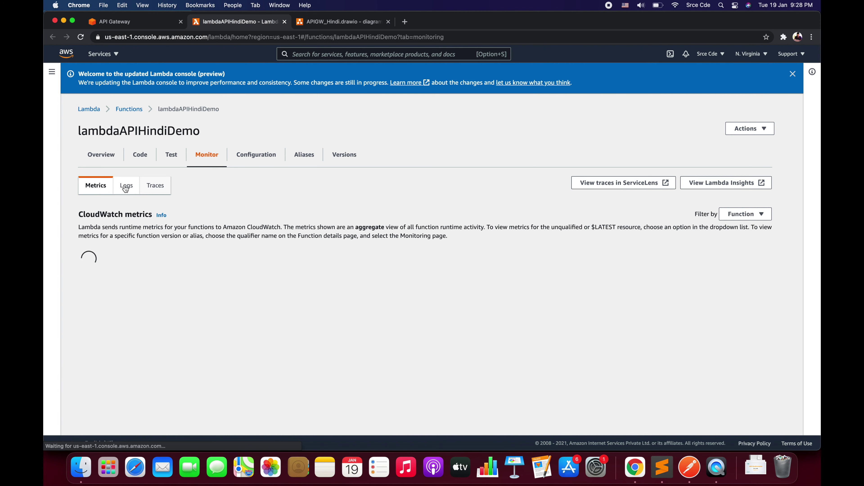
pyautogui.click(136, 195)
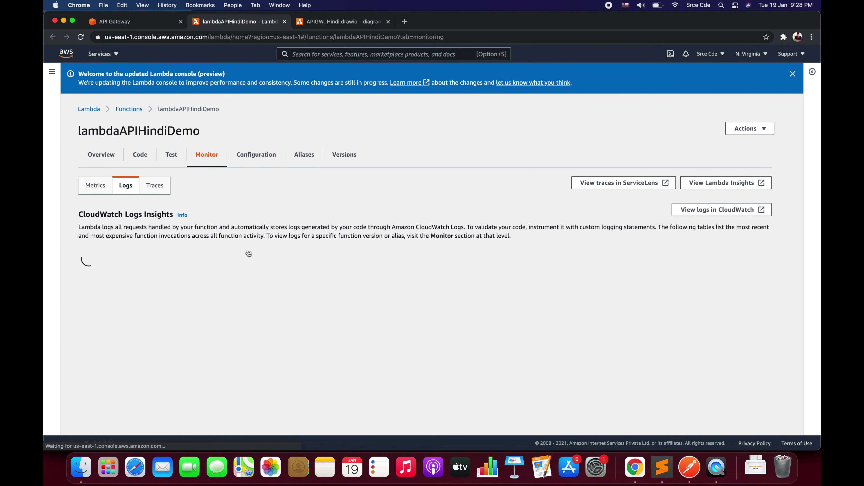
pyautogui.click(714, 215)
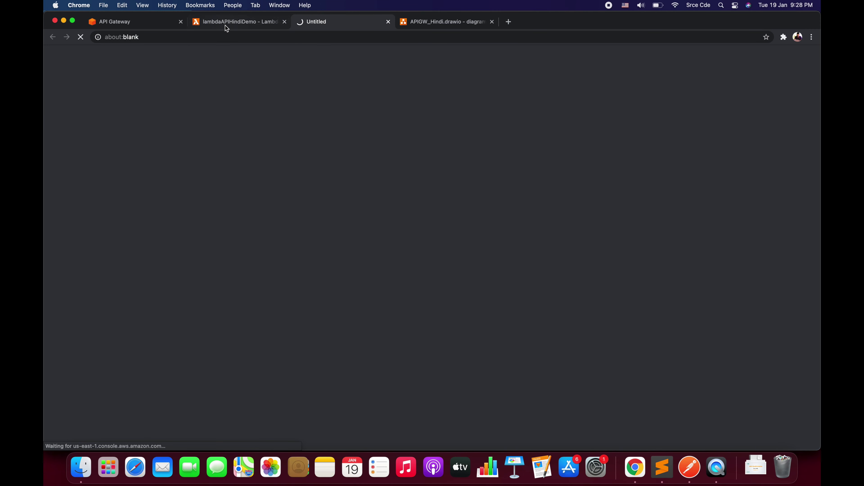
# Return to the Lambda function's Logs Insights and set the time range of its invocations to 1h
pyautogui.click(224, 26)
pyautogui.scroll(-3, 311, 263)
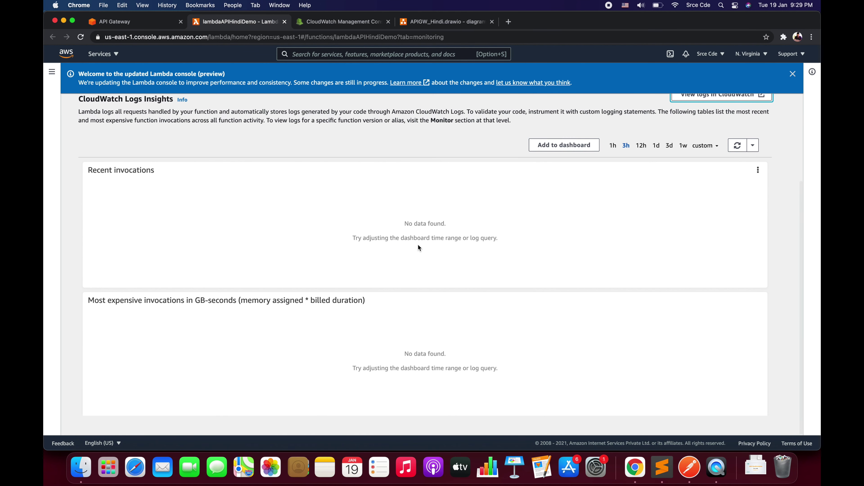
pyautogui.click(613, 147)
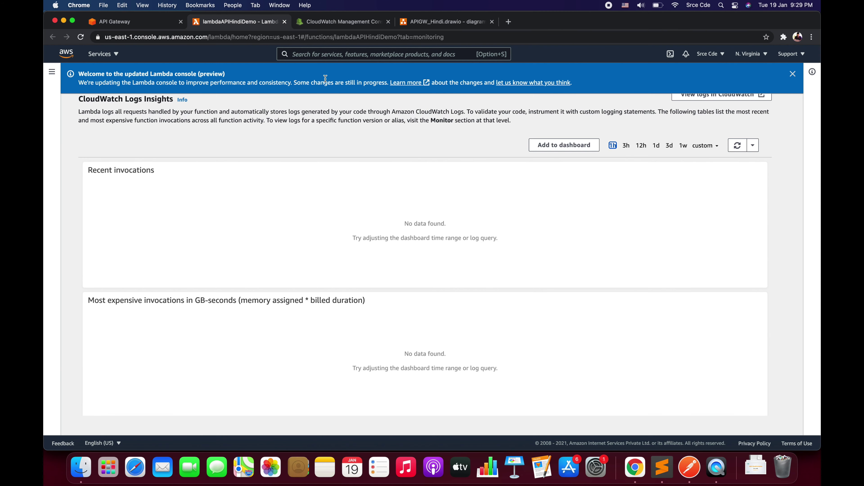
# Open the newest log stream of /aws/lambda/lambdaAPIHindiDemo in CloudWatch, expand the logged event for /state and highlight its full contents
pyautogui.click(328, 26)
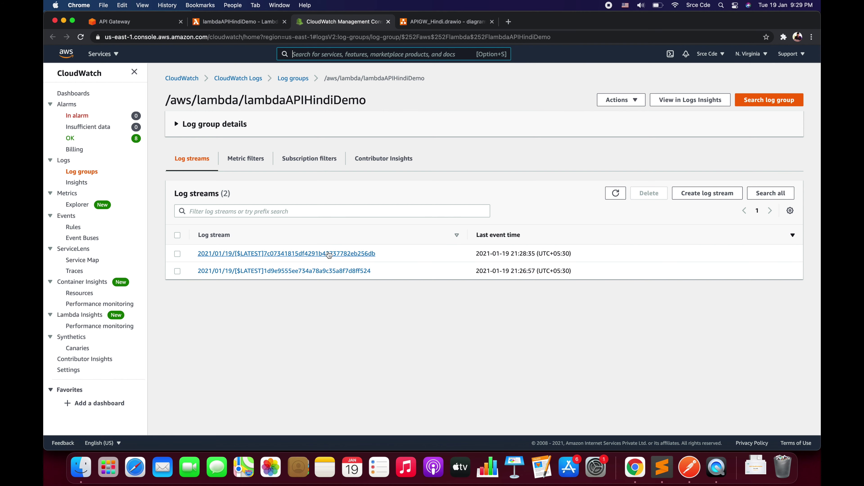
pyautogui.click(321, 254)
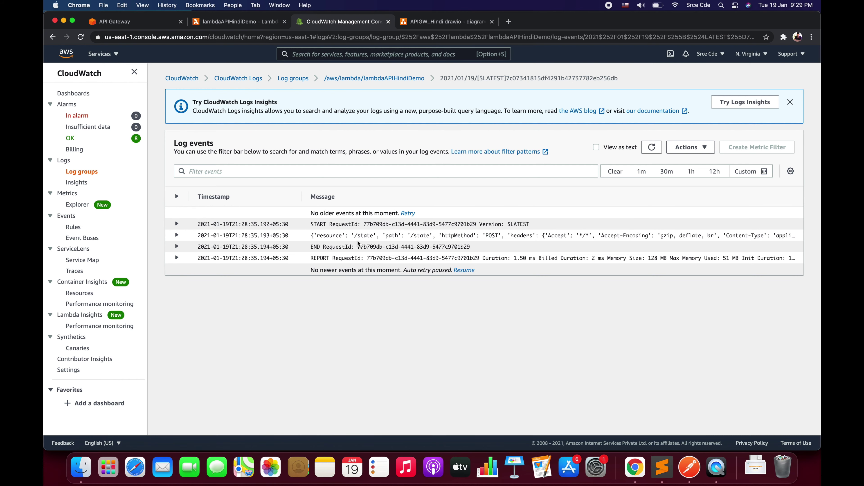
pyautogui.click(356, 239)
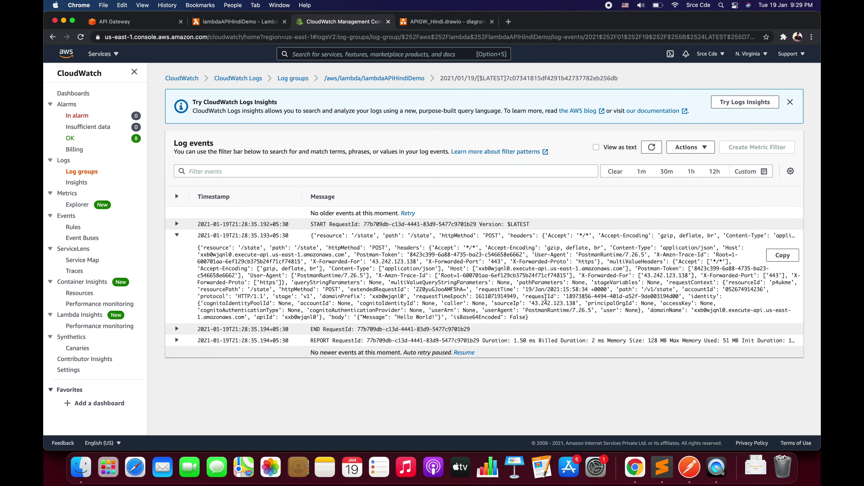
pyautogui.moveTo(534, 318); pyautogui.dragTo(197, 251)
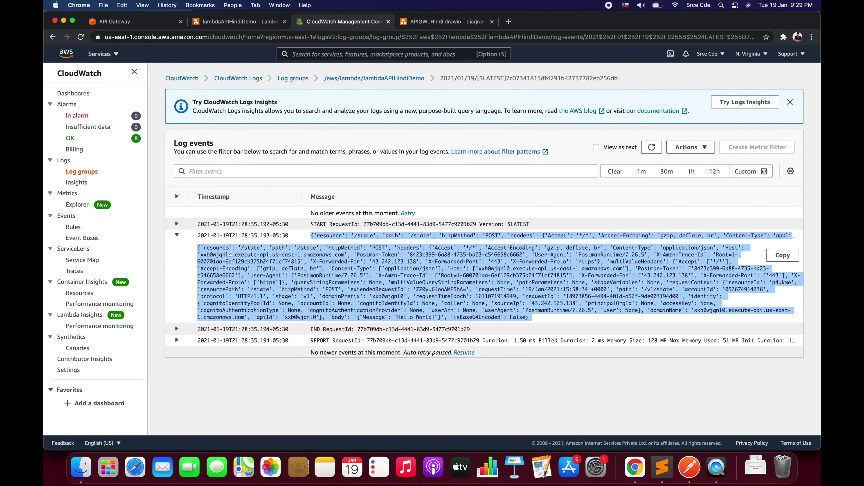
# Highlight the body field with the "Hello World!" message in the expanded /state log event
pyautogui.click(379, 280)
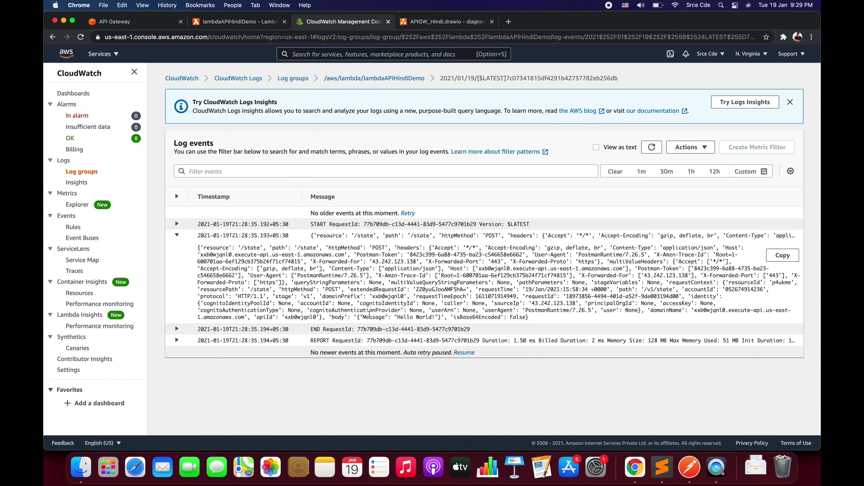
pyautogui.moveTo(330, 319); pyautogui.dragTo(441, 316)
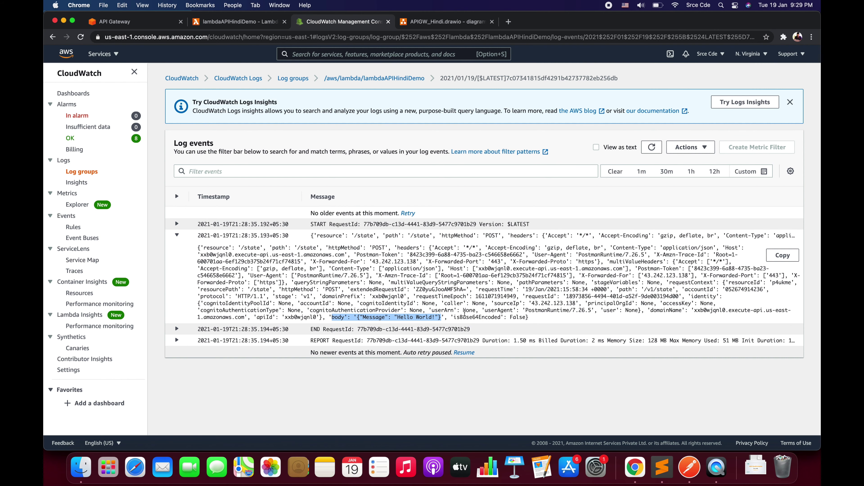
# In tutorialAPI, turn off Lambda Proxy integration for the /state POST method and grant API Gateway permission to invoke lambdaAPIHindiDemo
pyautogui.click(156, 23)
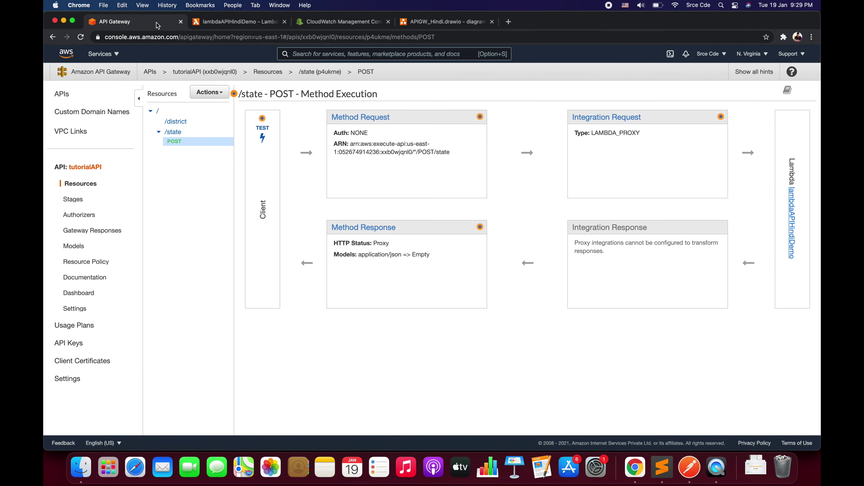
pyautogui.click(603, 118)
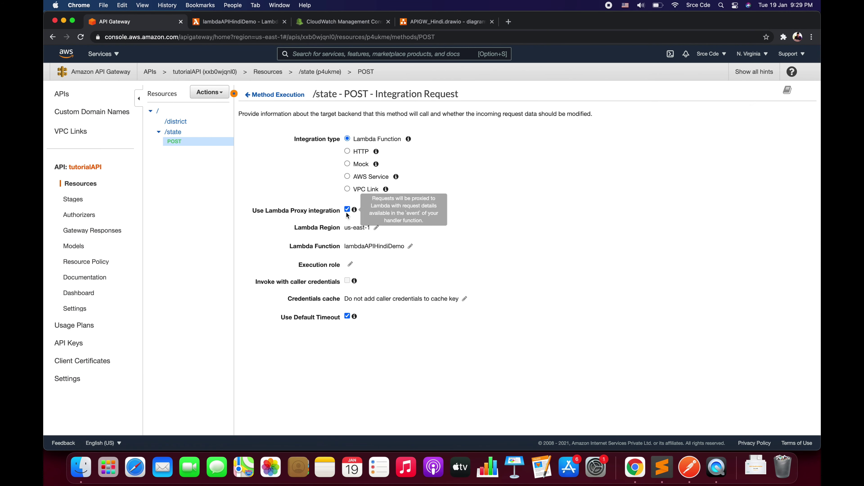
pyautogui.click(347, 209)
pyautogui.click(543, 149)
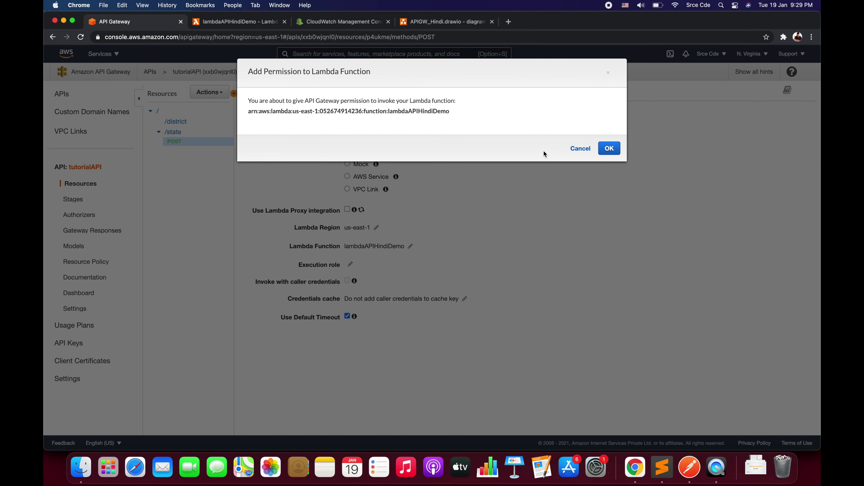
pyautogui.click(608, 149)
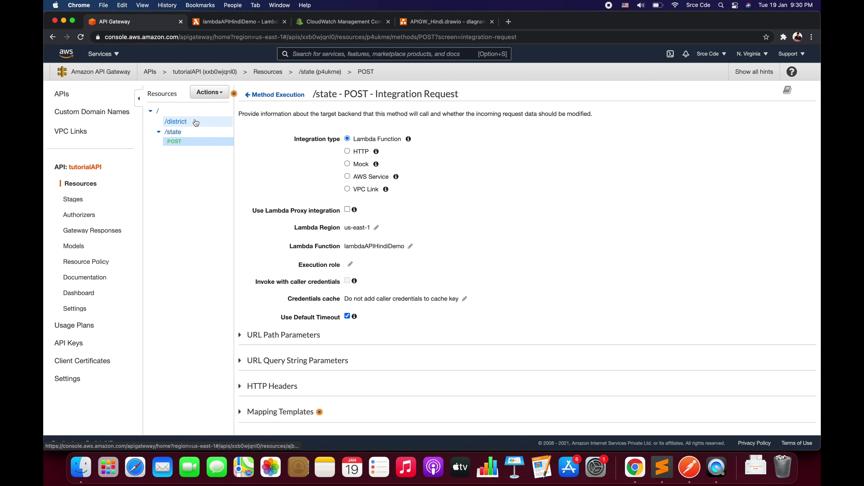
# Delete the /district resource from tutorialAPI
pyautogui.click(203, 124)
pyautogui.click(213, 93)
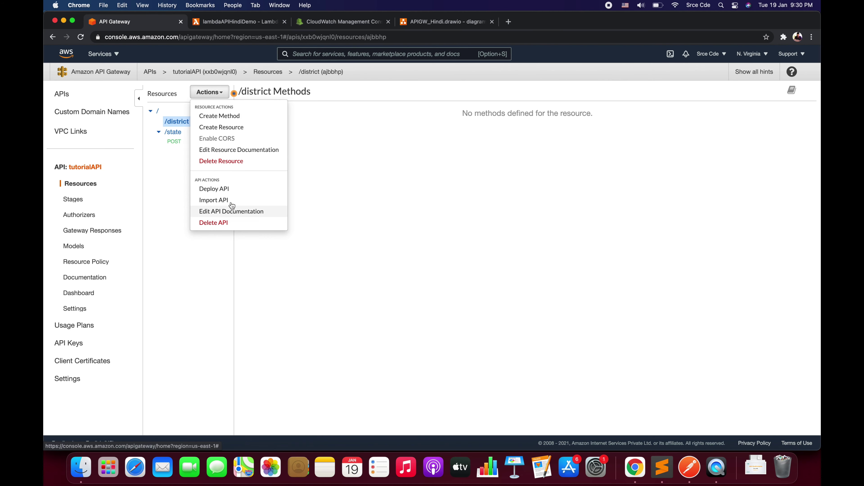
pyautogui.click(222, 161)
pyautogui.click(553, 151)
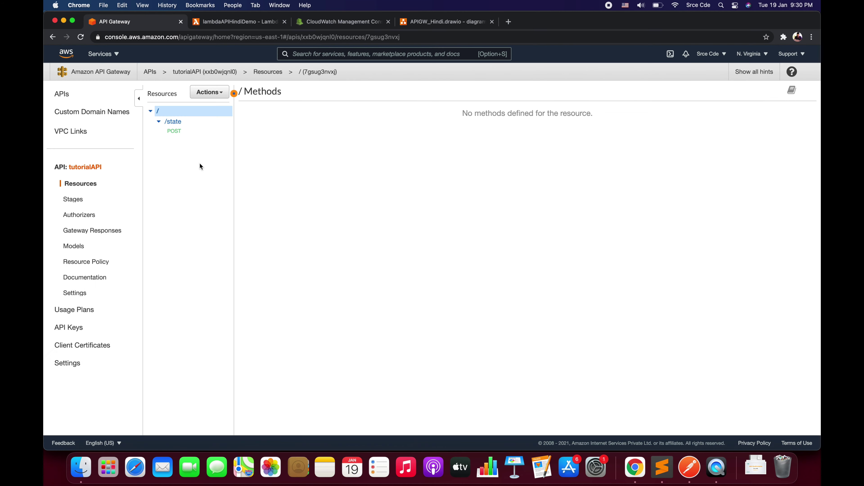
# Deploy tutorialAPI to the v1 stage
pyautogui.click(221, 93)
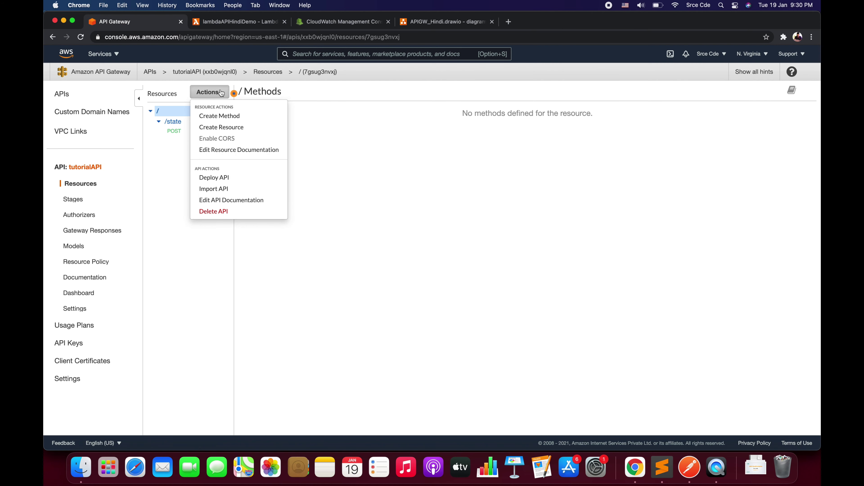
pyautogui.click(224, 177)
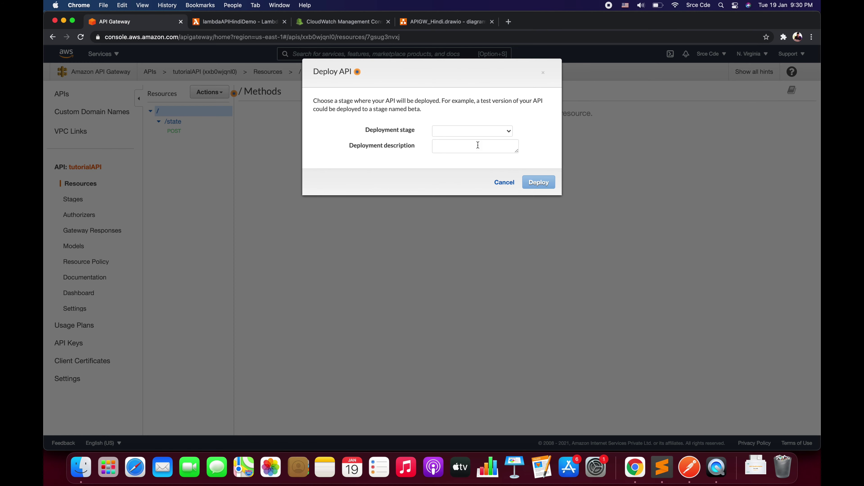
pyautogui.click(465, 135)
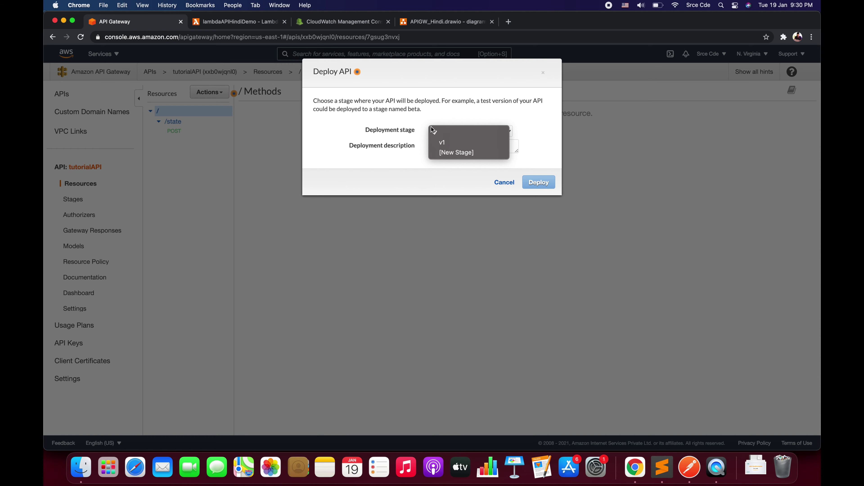
pyautogui.click(458, 144)
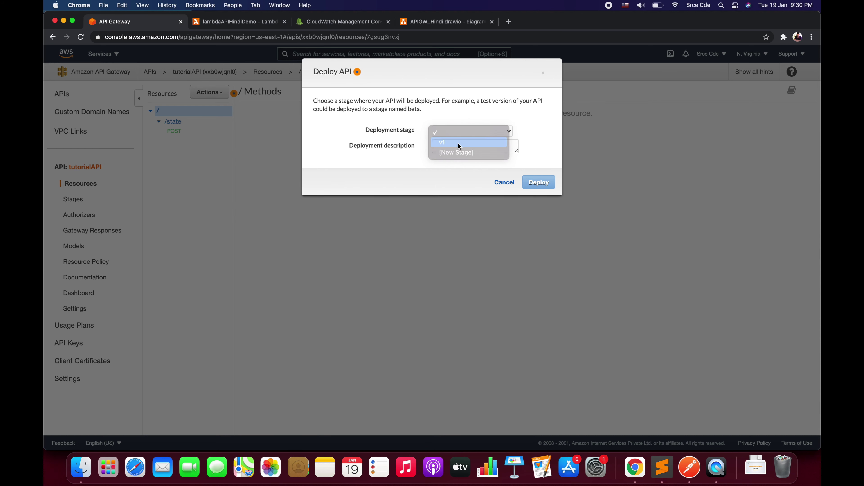
pyautogui.click(539, 184)
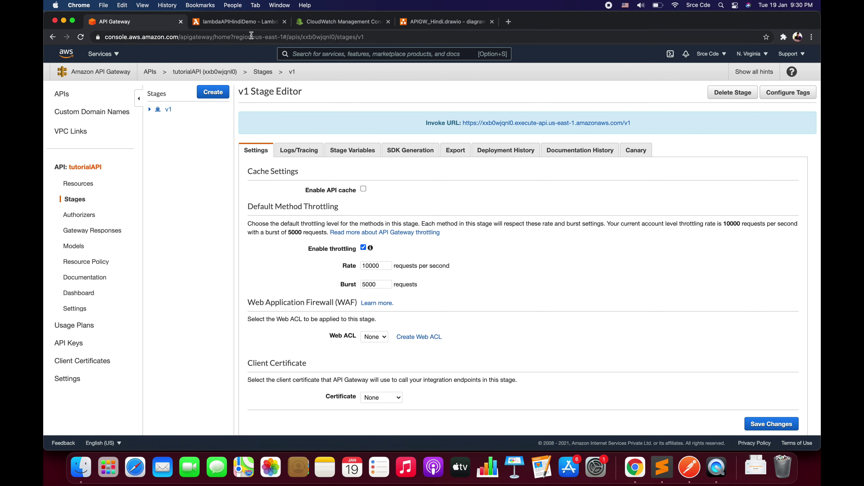
# View lambdaAPIHindiDemo's overview in the Lambda console, and resend the POST request to /v1/state from Postman
pyautogui.click(238, 22)
pyautogui.scroll(5, 301, 172)
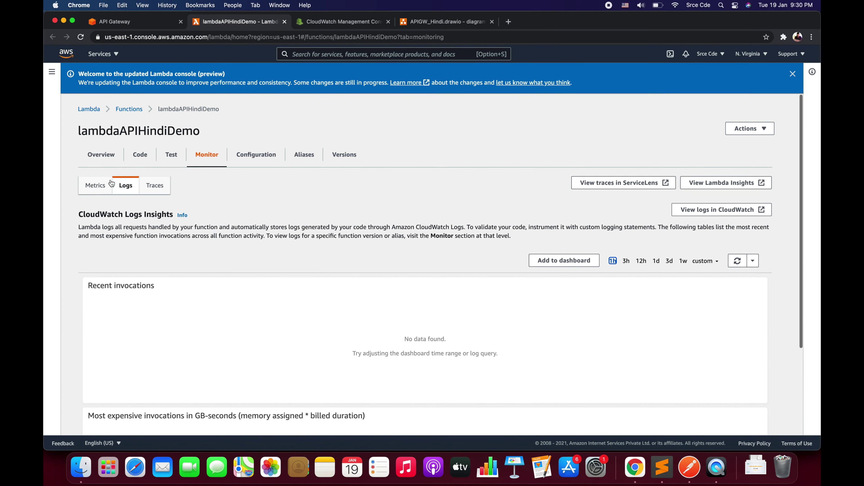
pyautogui.click(98, 154)
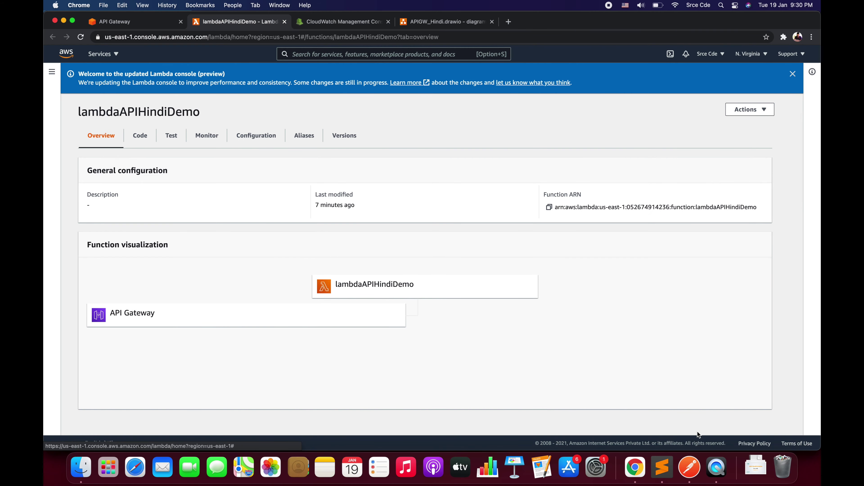
pyautogui.click(689, 467)
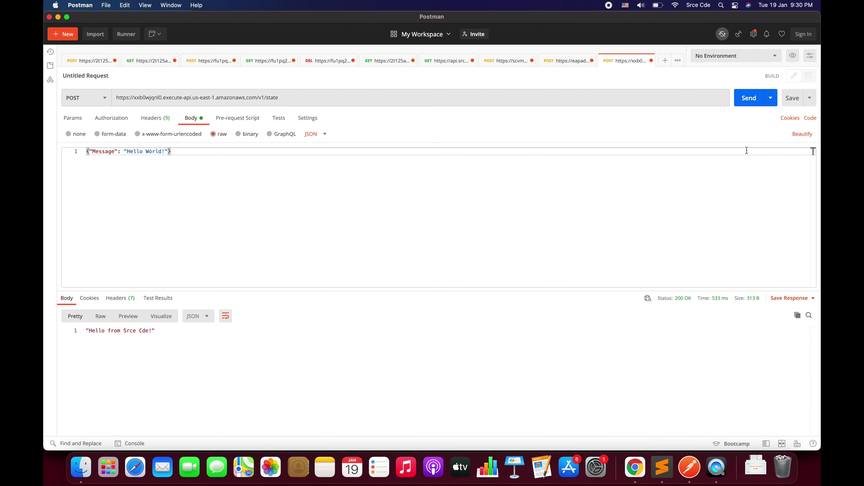
pyautogui.click(747, 99)
# Back in Chrome, refresh lambdaAPIHindiDemo's log streams in CloudWatch, open the newest one, and expand and highlight its latest /state event
pyautogui.click(635, 467)
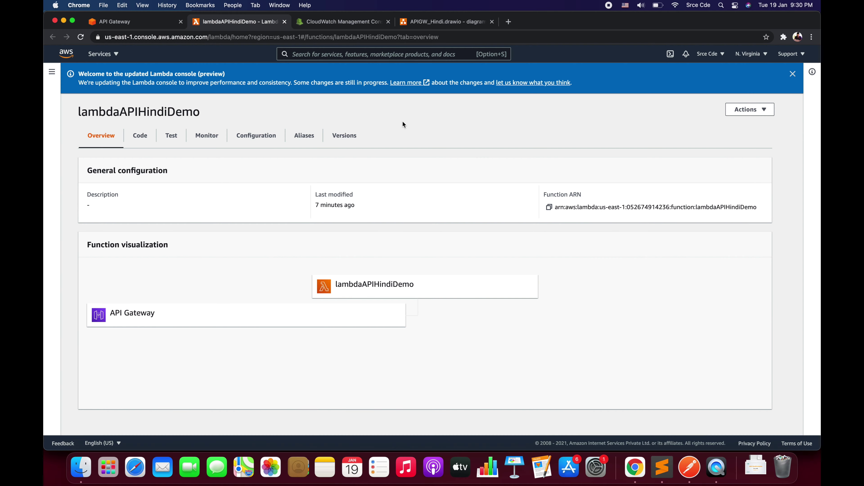
pyautogui.click(324, 22)
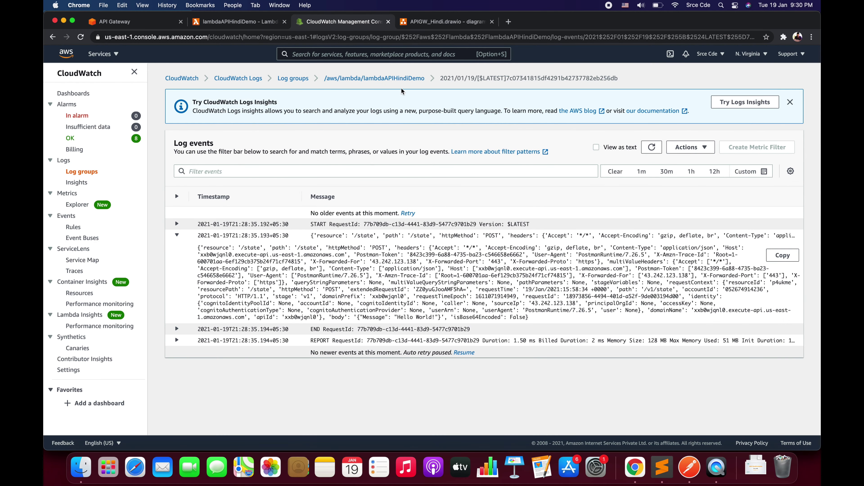
pyautogui.click(392, 78)
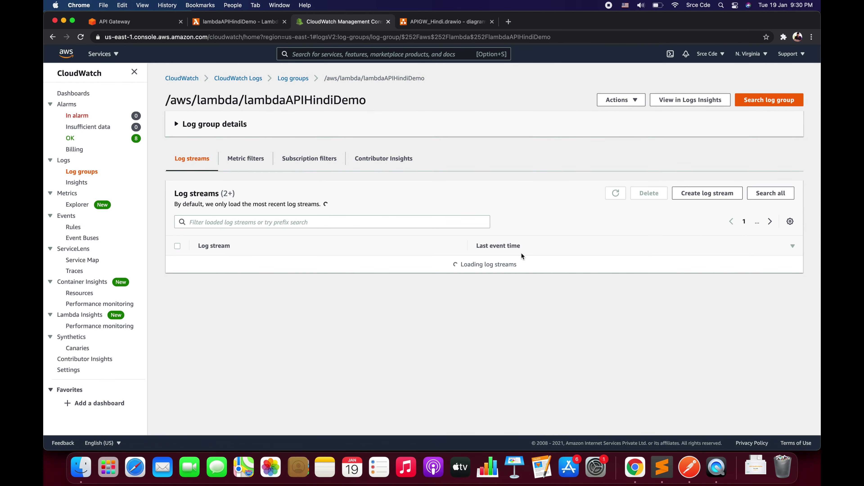
pyautogui.click(620, 194)
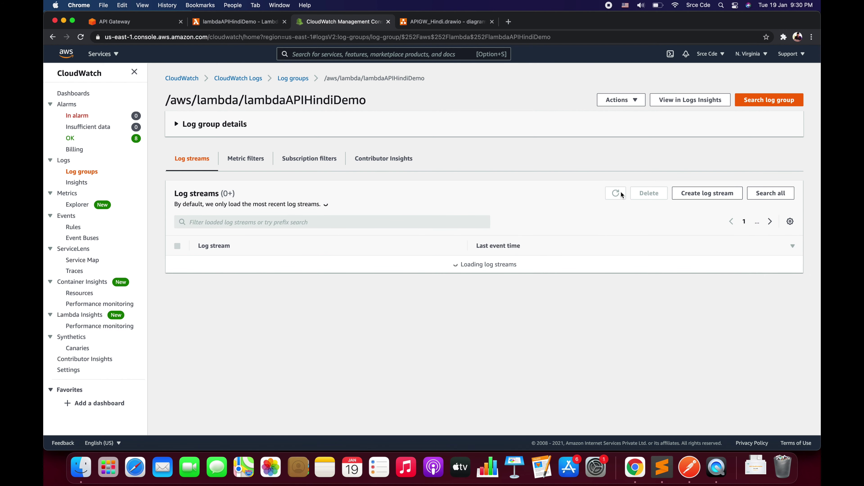
pyautogui.click(620, 193)
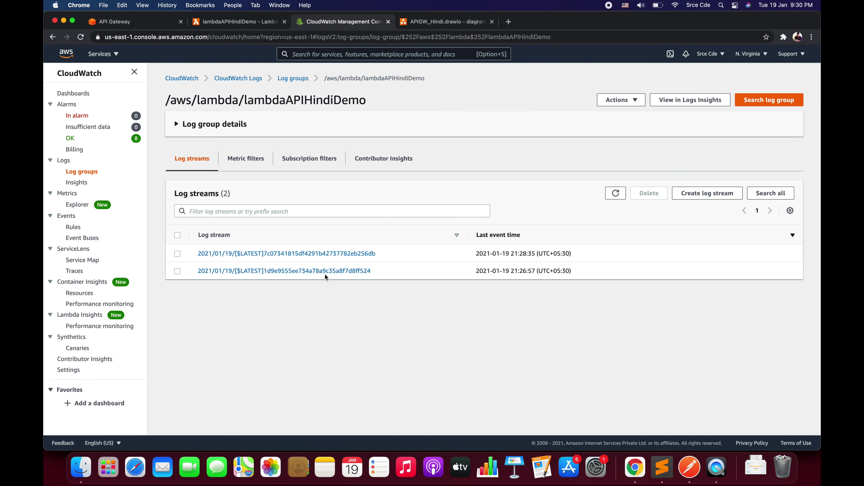
pyautogui.click(372, 254)
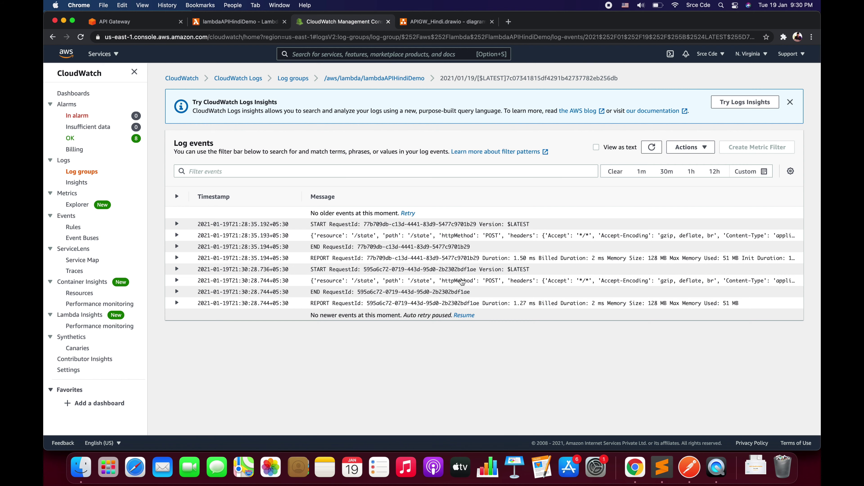
pyautogui.click(497, 285)
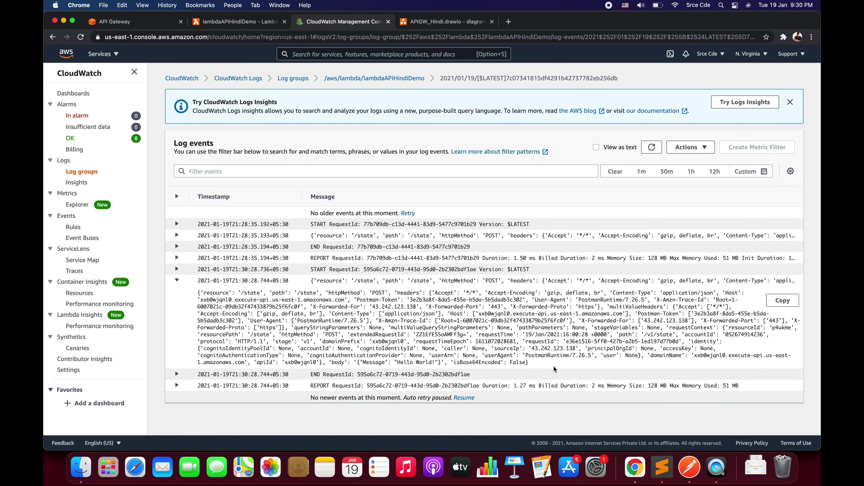
pyautogui.moveTo(551, 363); pyautogui.dragTo(196, 295)
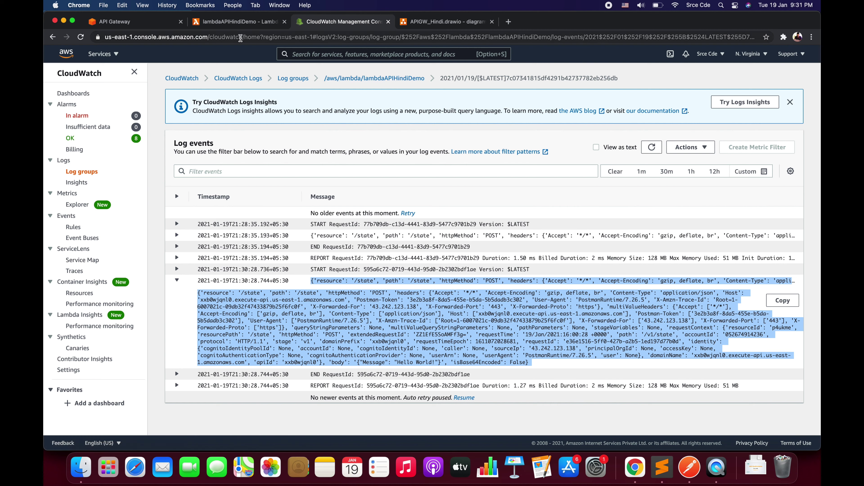
# Open the Integration Request of tutorialAPI's /state POST method and examine its request body passthrough setting and mapping templates
pyautogui.click(155, 25)
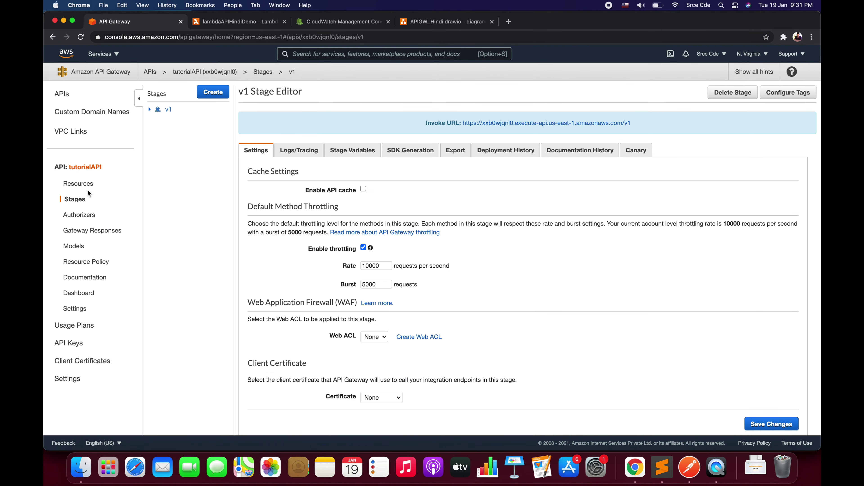
pyautogui.click(81, 185)
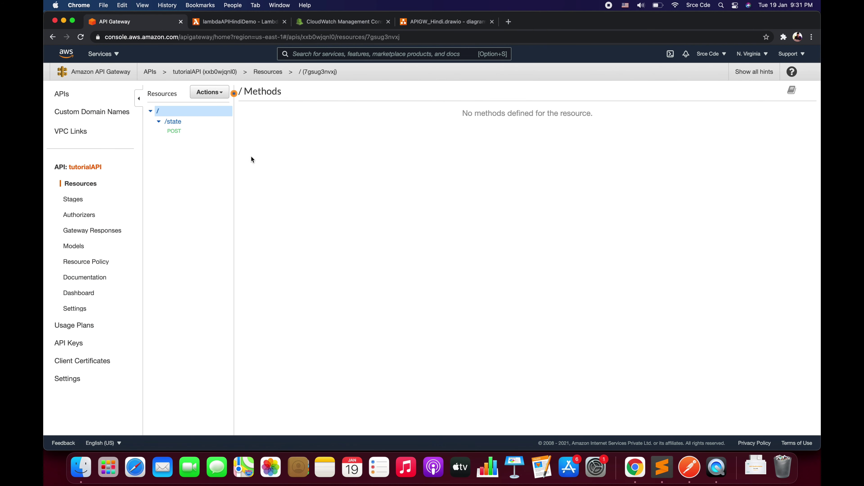
pyautogui.click(180, 133)
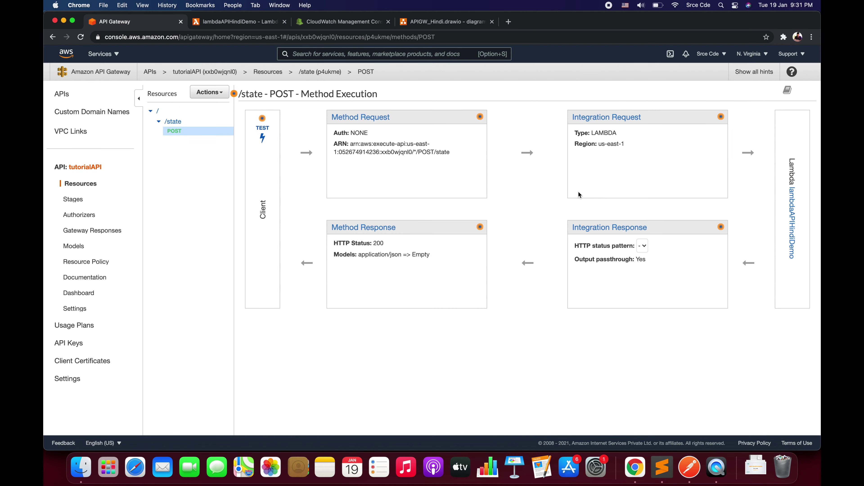
pyautogui.click(615, 124)
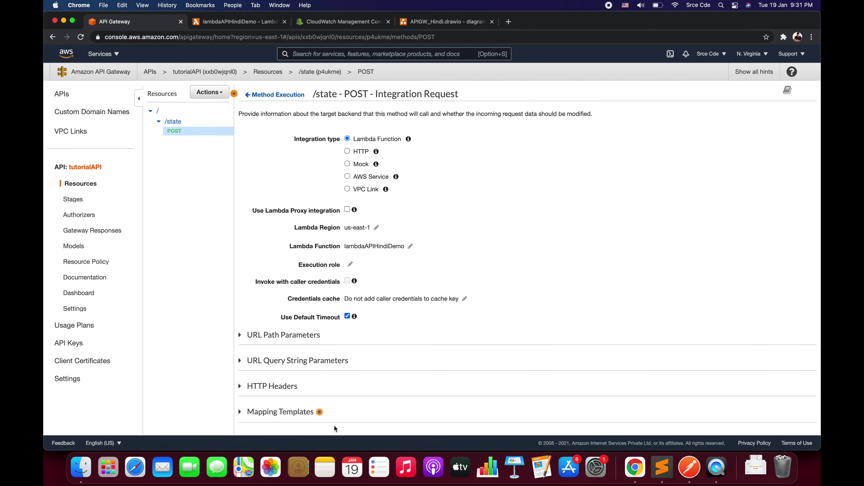
pyautogui.click(297, 412)
pyautogui.scroll(-5, 340, 340)
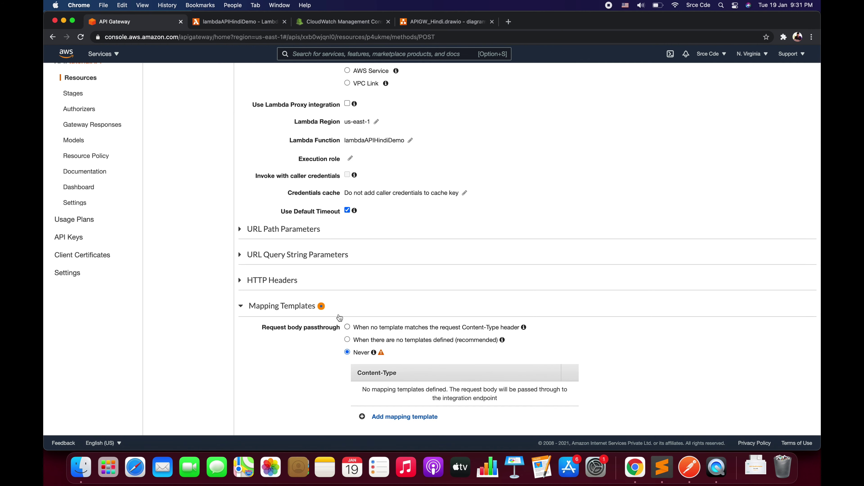
pyautogui.click(354, 306)
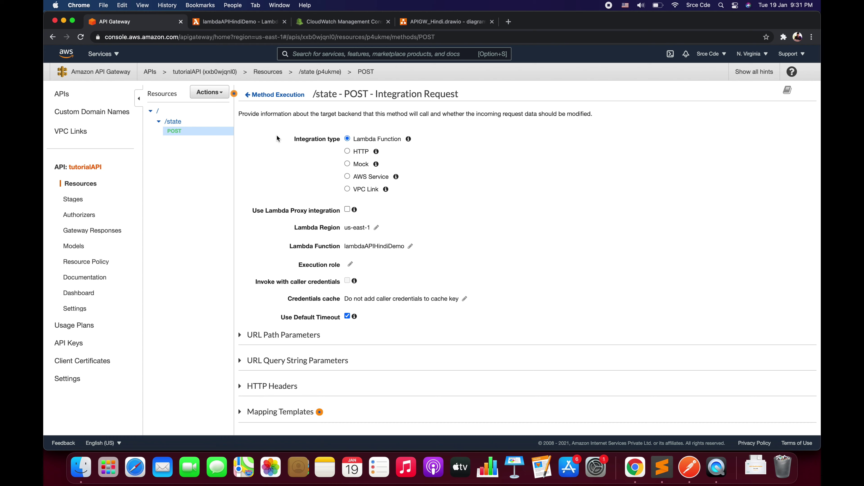
# Return to the log streams of /aws/lambda/lambdaAPIHindiDemo in CloudWatch, and switch to the /v1/state request in Postman
pyautogui.click(323, 24)
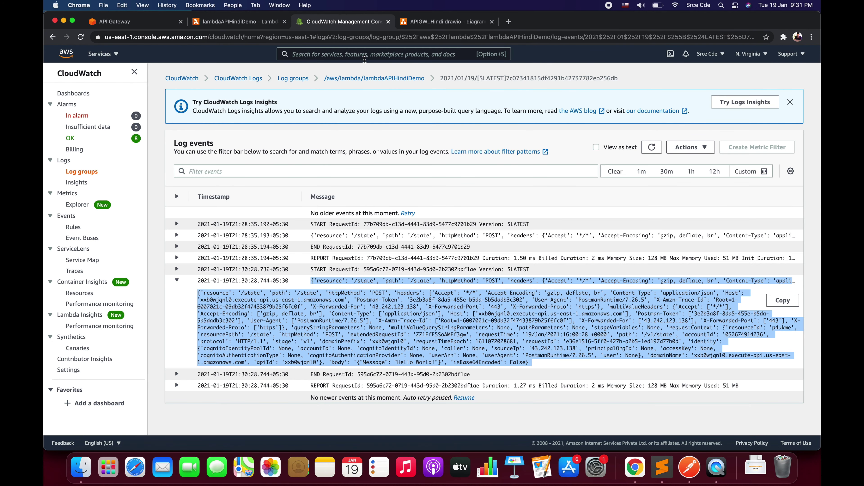
pyautogui.click(363, 82)
pyautogui.click(361, 79)
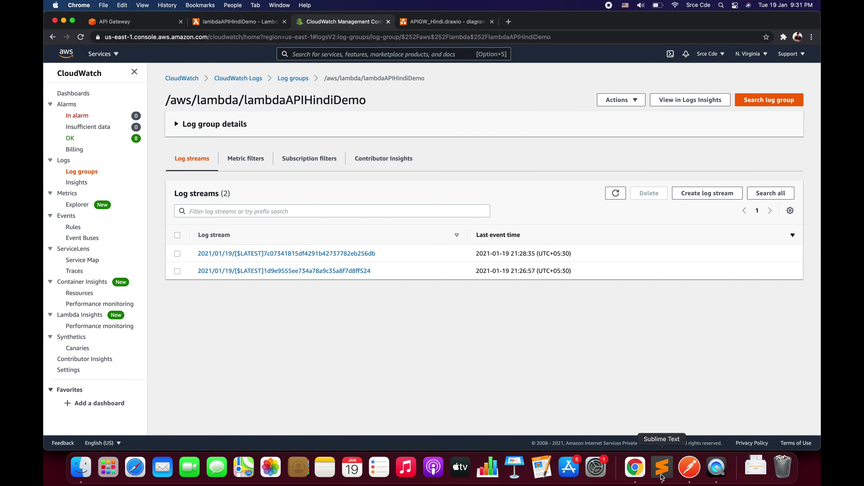
pyautogui.click(686, 475)
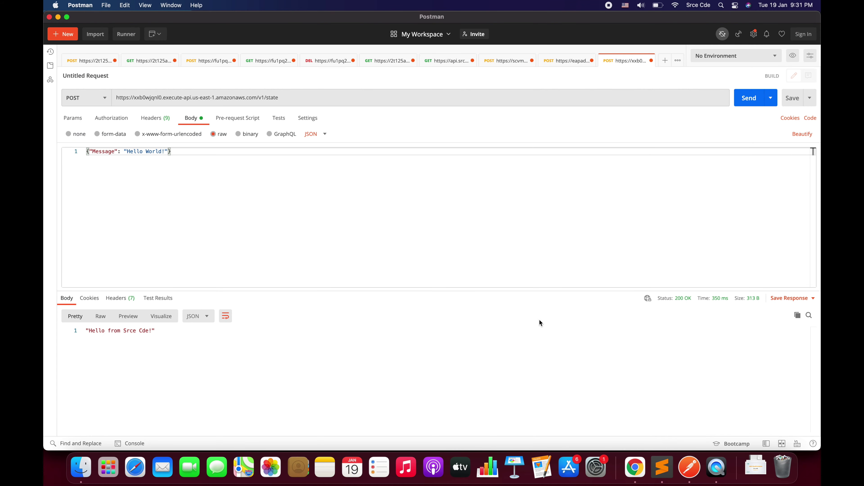